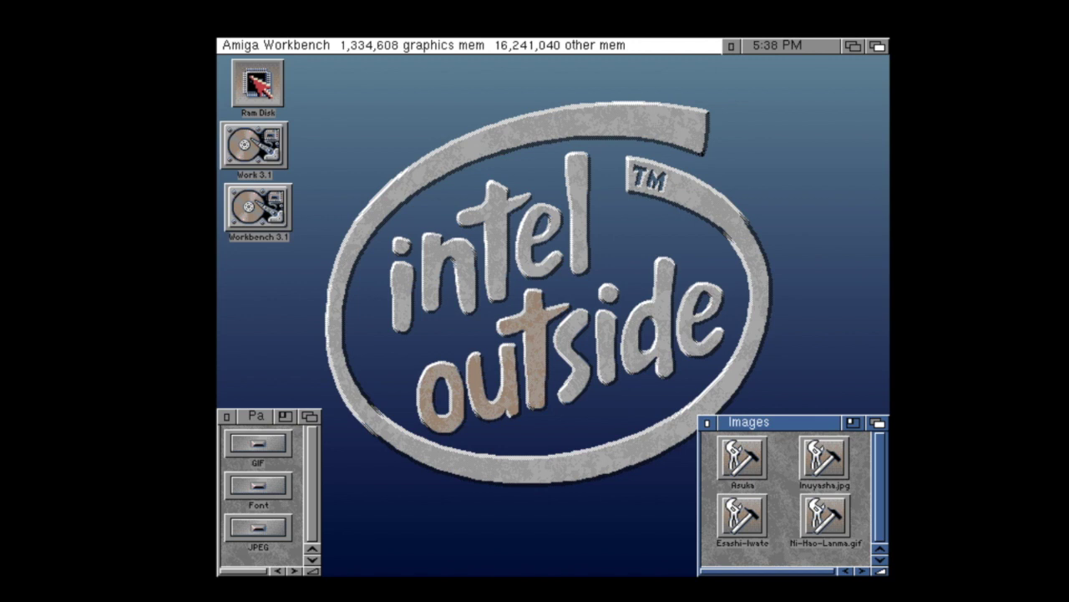
# Launch MultiView from Workbench 3.1 Utilities and open DPaintV:Picture/Venus.lores
pyautogui.click(268, 301)
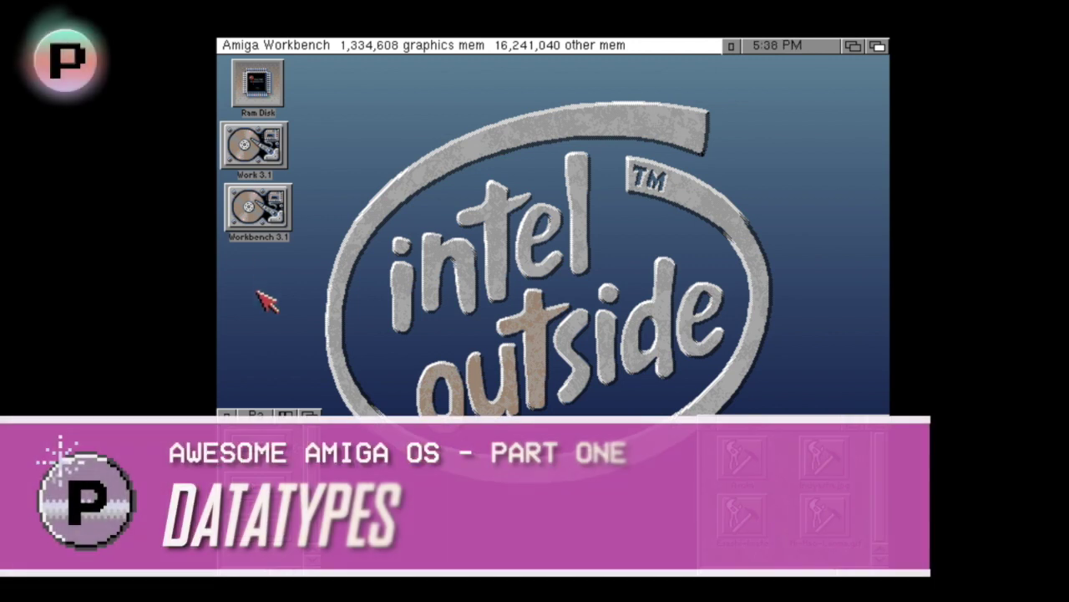
pyautogui.doubleClick(259, 211)
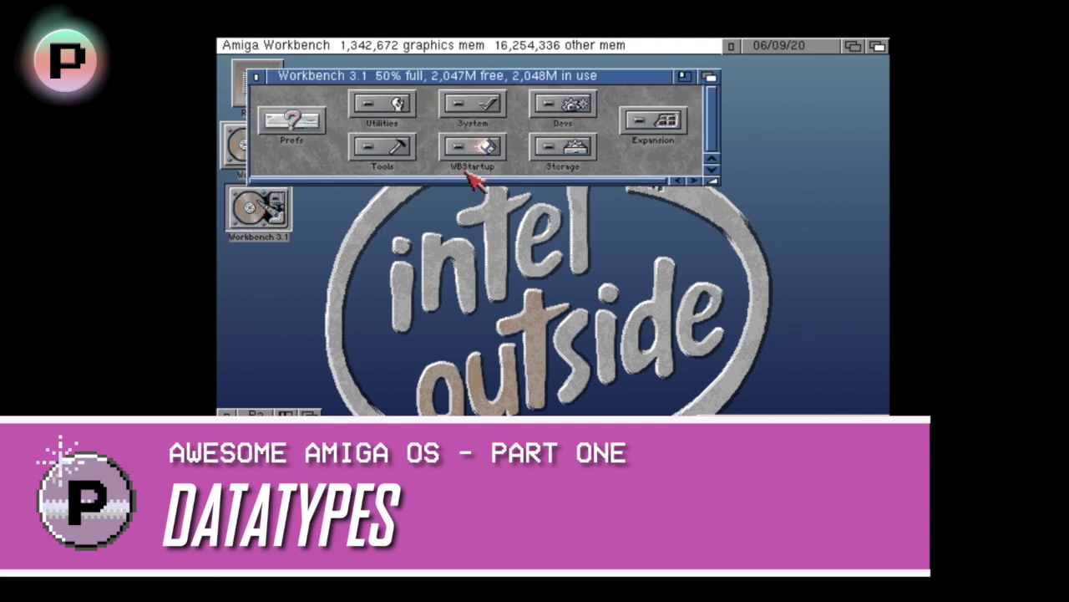
pyautogui.doubleClick(387, 107)
pyautogui.doubleClick(410, 132)
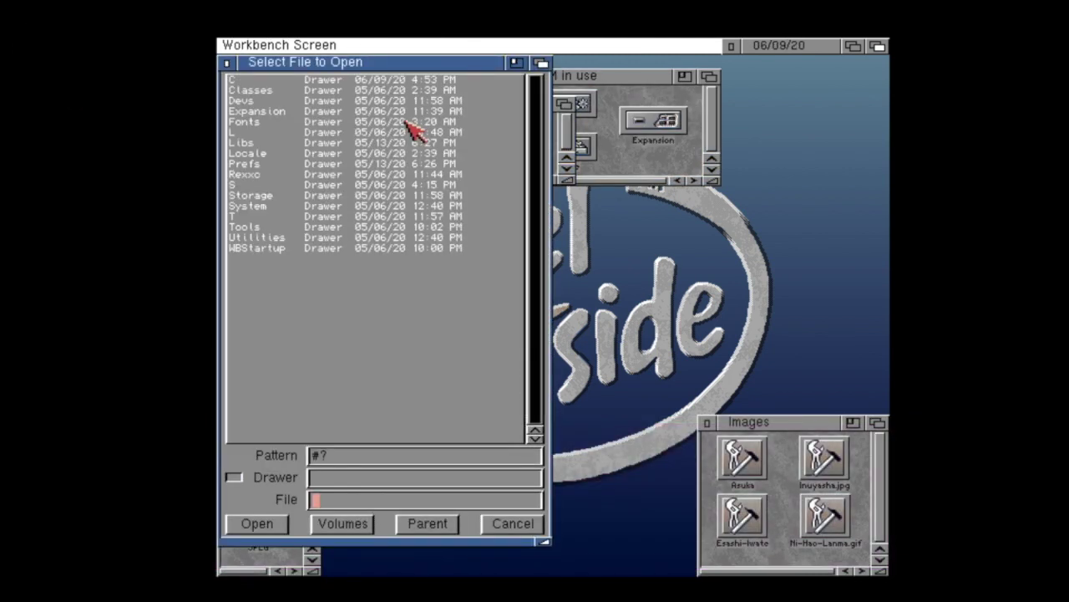
pyautogui.click(322, 531)
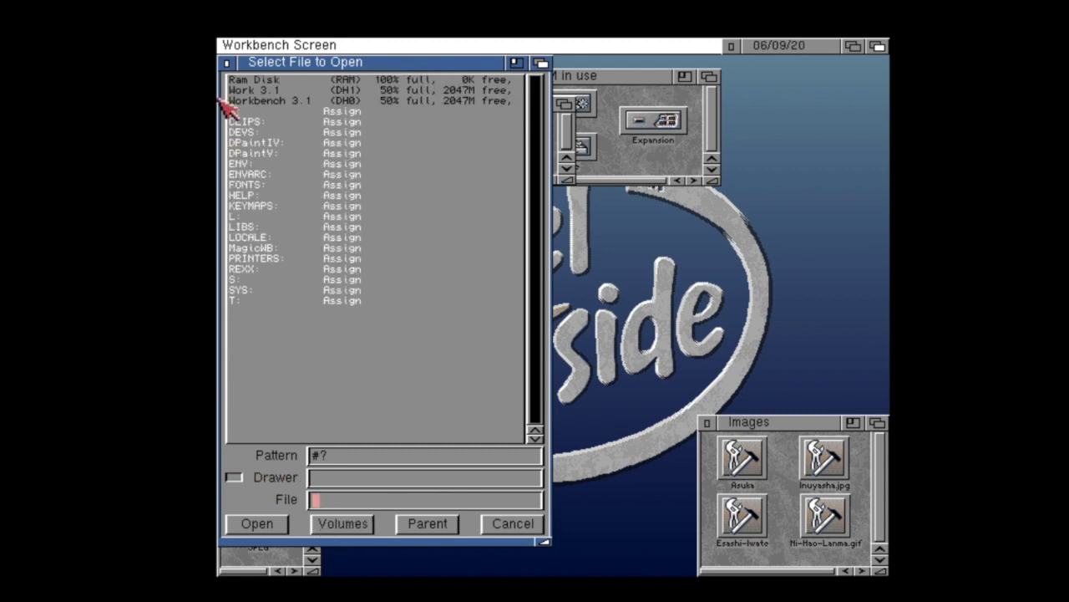
pyautogui.click(269, 158)
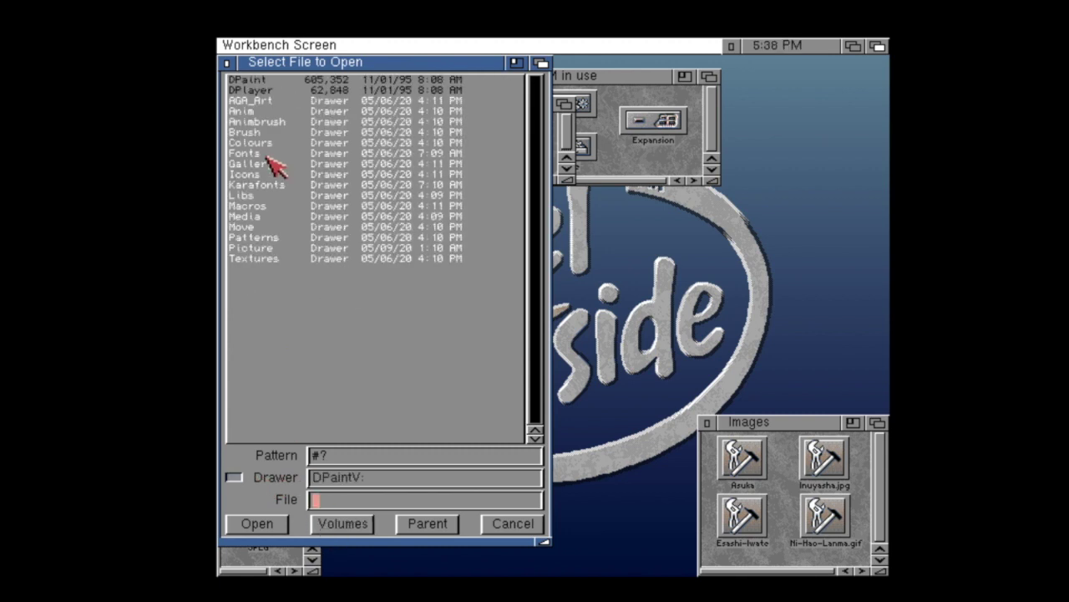
pyautogui.click(255, 248)
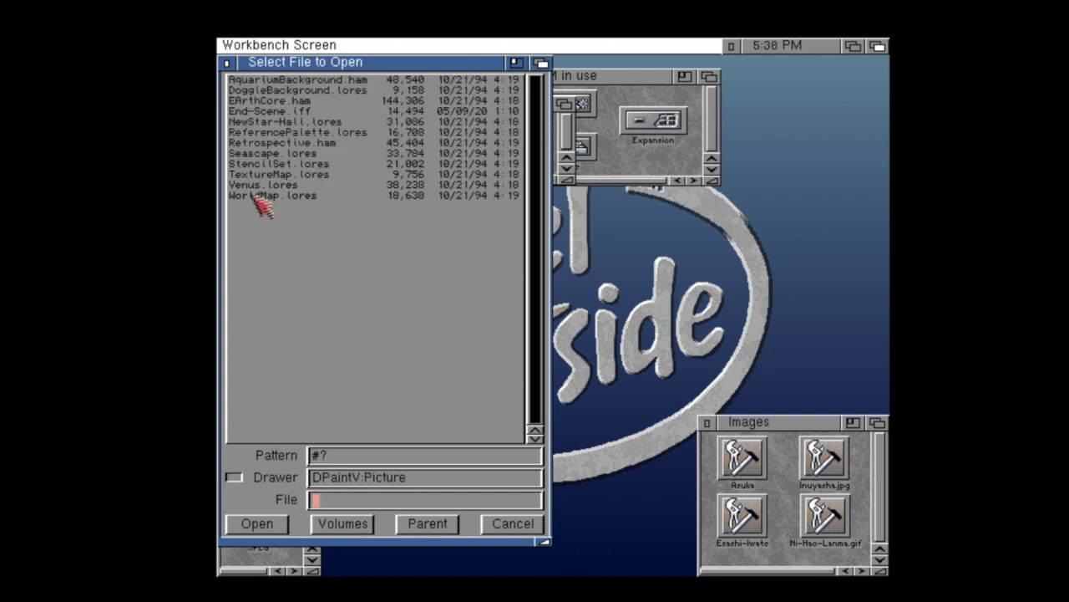
pyautogui.doubleClick(252, 185)
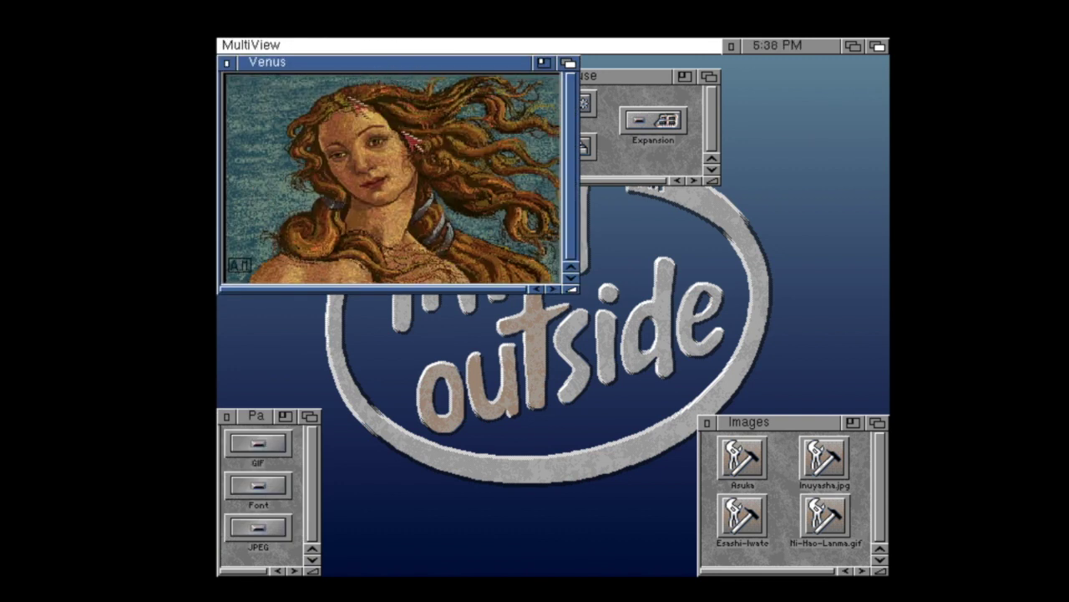
# Confirm in the About box that Venus.lores is an ILBM picture, then bring back the file requester
pyautogui.rightClick(224, 45)
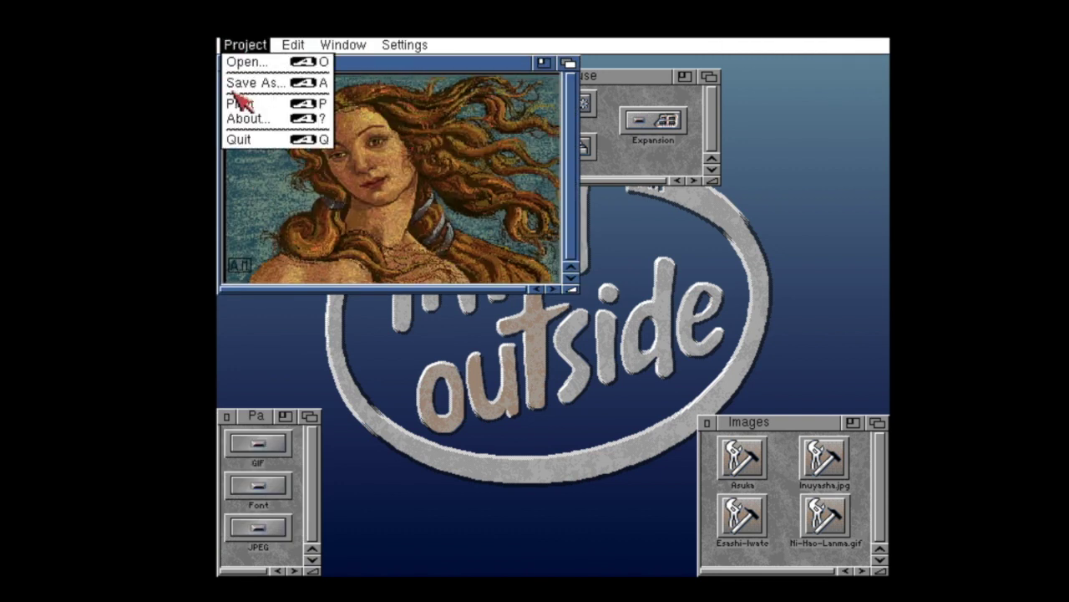
pyautogui.rightClick(243, 118)
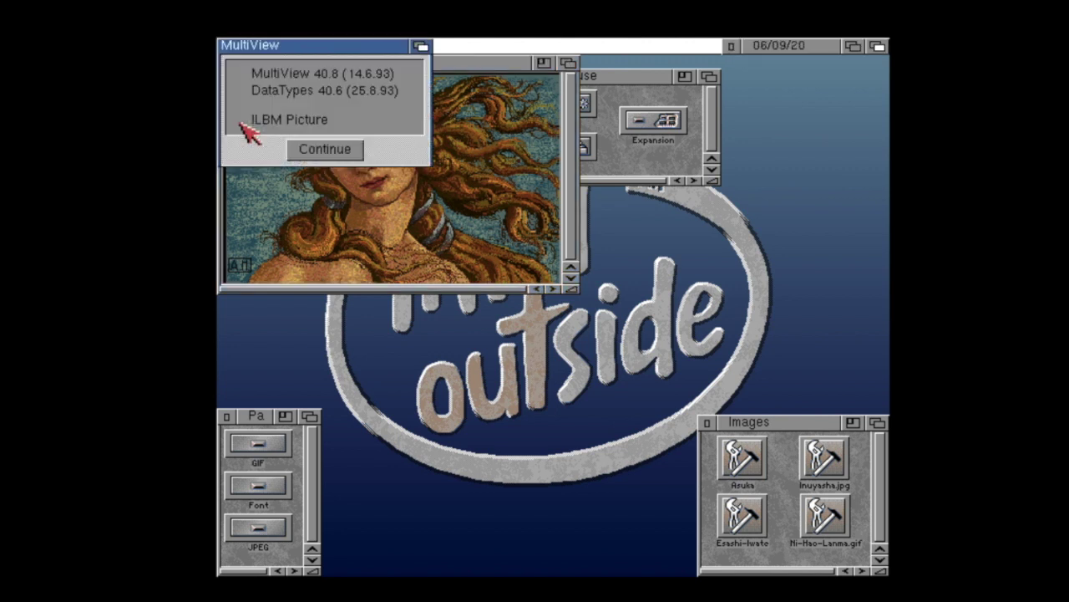
pyautogui.click(325, 149)
pyautogui.rightClick(276, 45)
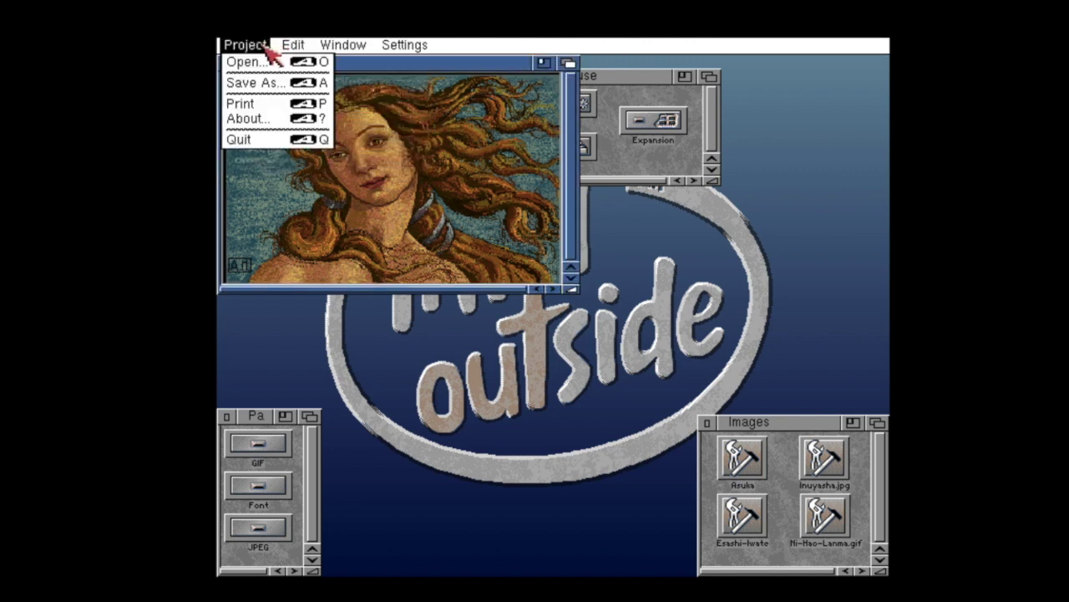
pyautogui.rightClick(266, 63)
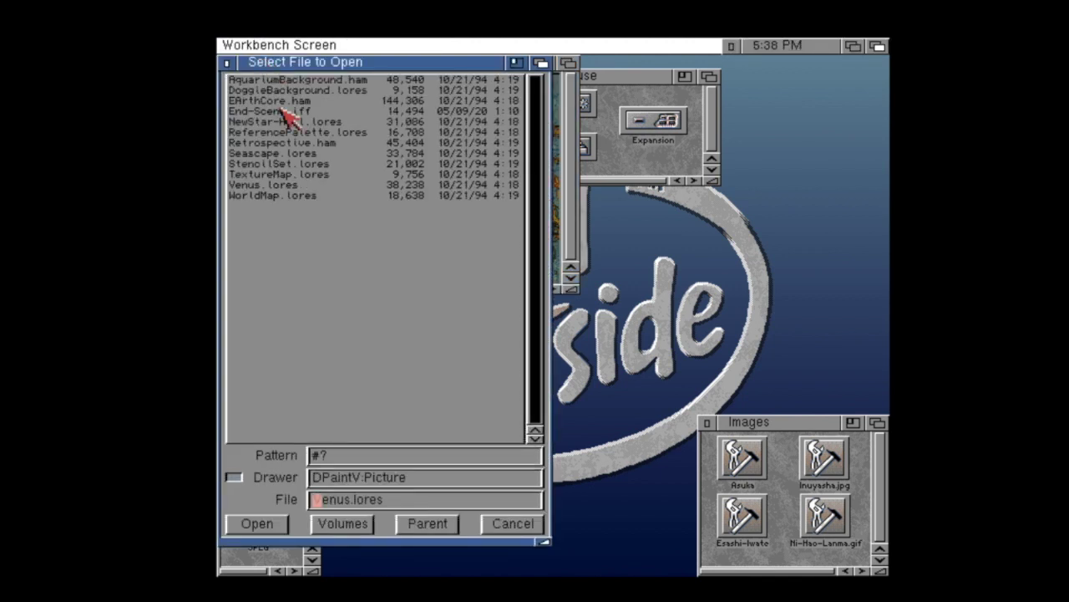
# Open the Shell-Startup script from the S: assign in MultiView
pyautogui.click(426, 527)
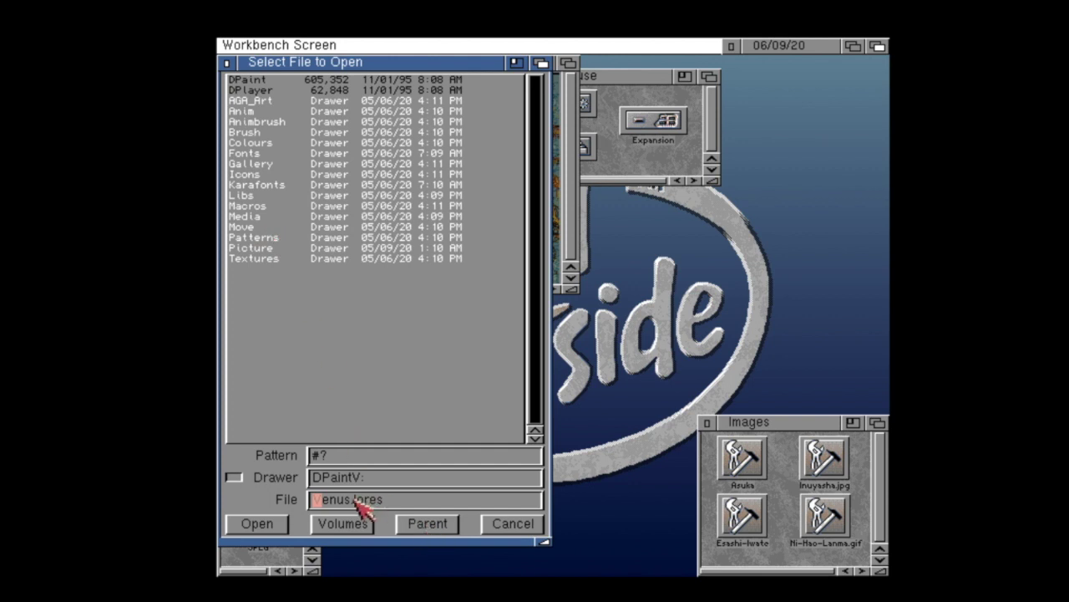
pyautogui.click(351, 523)
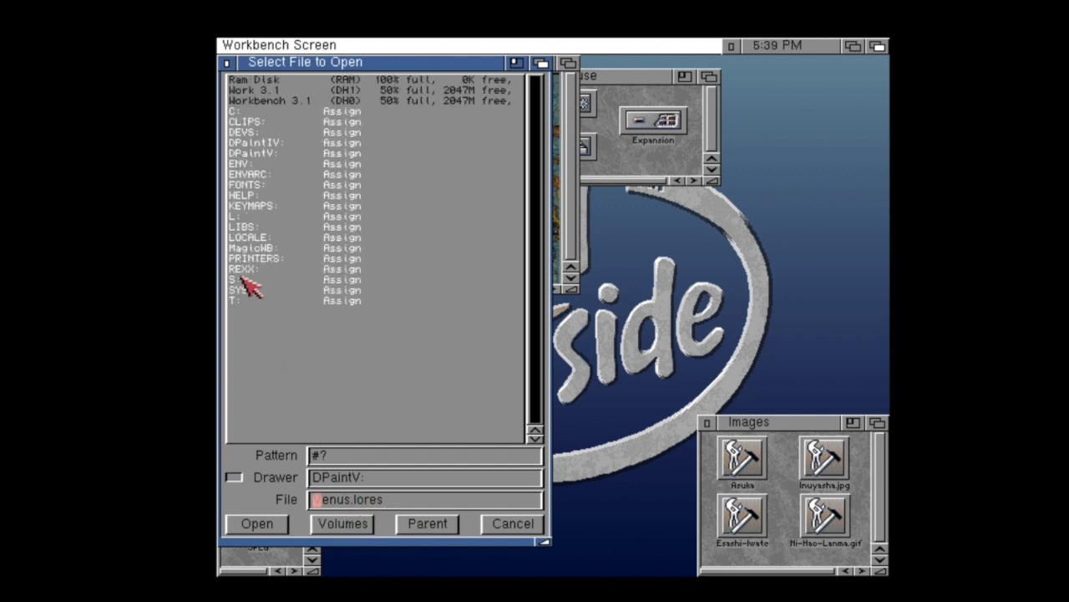
pyautogui.click(242, 279)
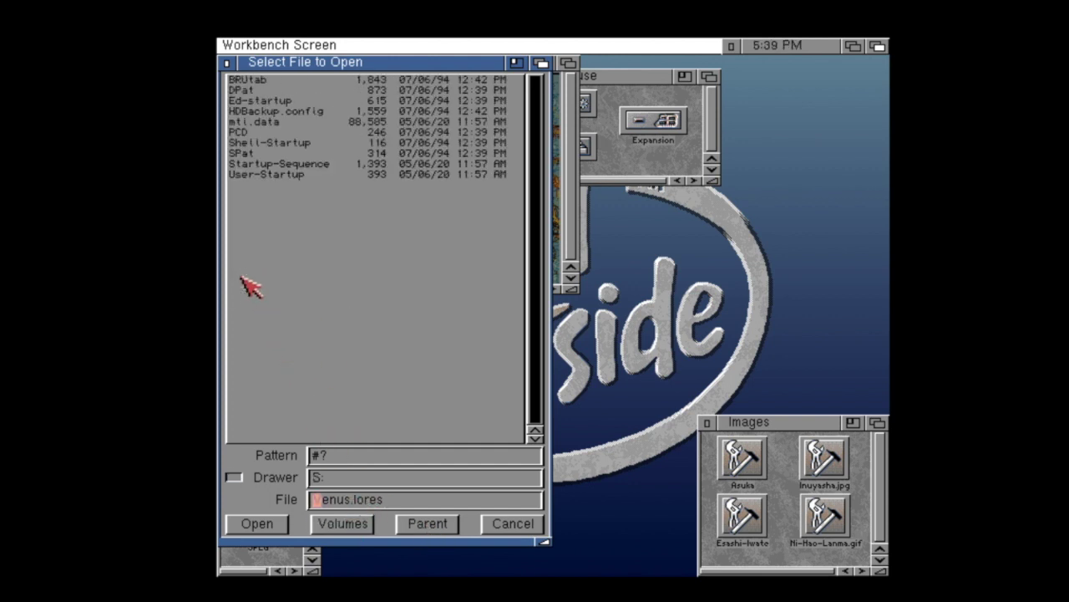
pyautogui.doubleClick(251, 142)
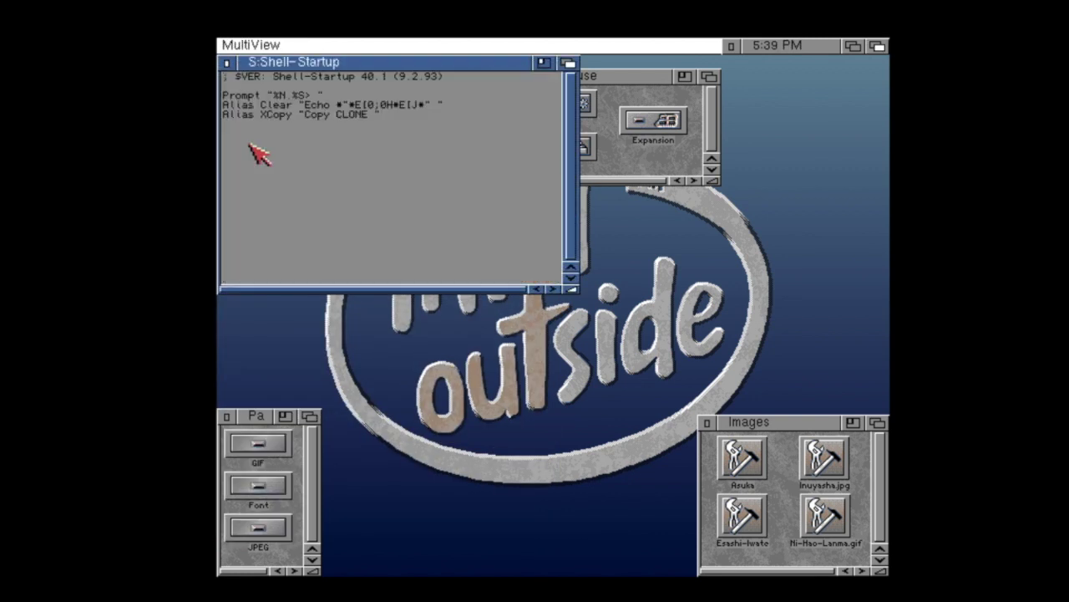
# Check in the About box that Shell-Startup is identified as ascii Text
pyautogui.rightClick(276, 46)
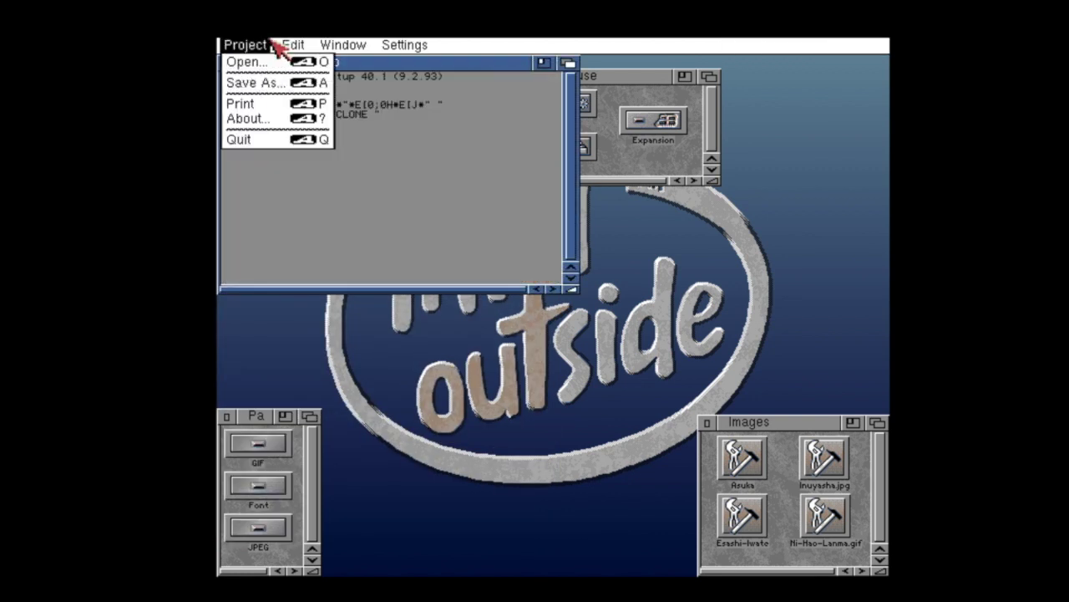
pyautogui.click(265, 118)
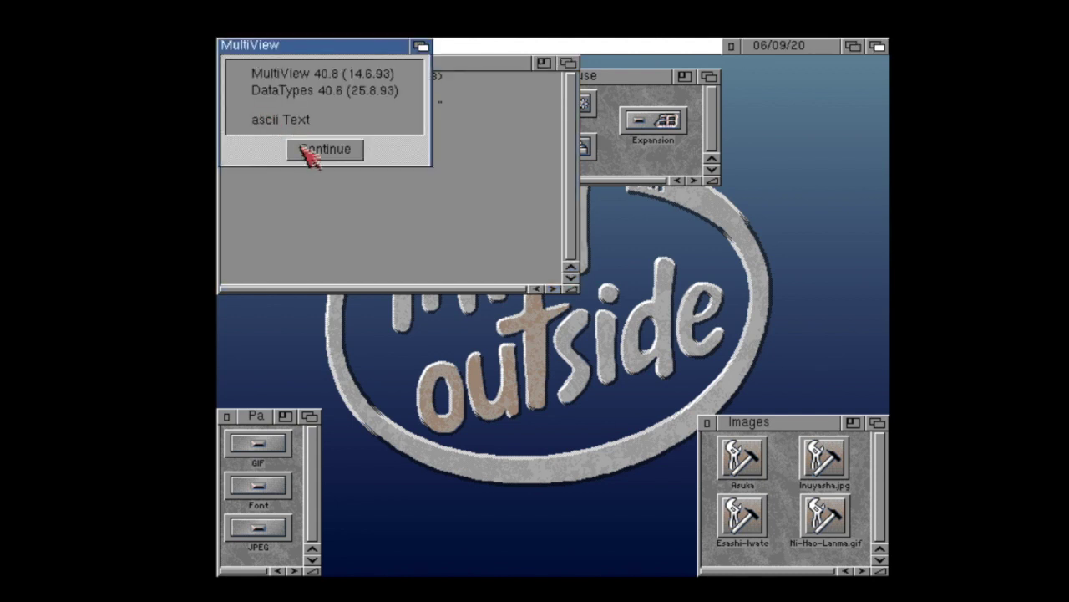
pyautogui.click(309, 165)
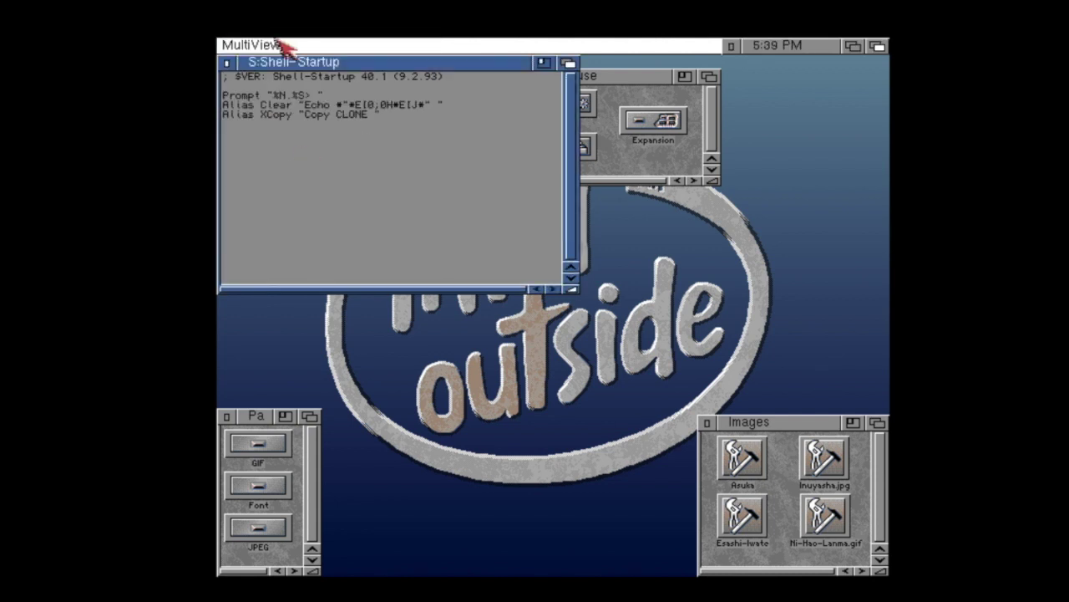
pyautogui.rightClick(276, 46)
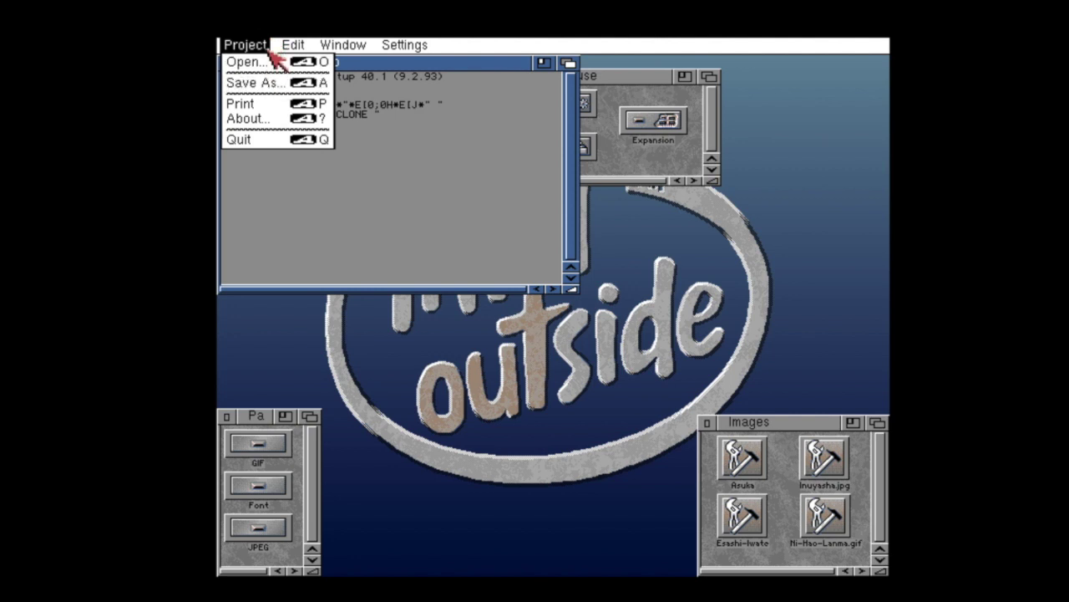
# Open amigaguide.guide from HELP:english/Sys in MultiView
pyautogui.click(251, 62)
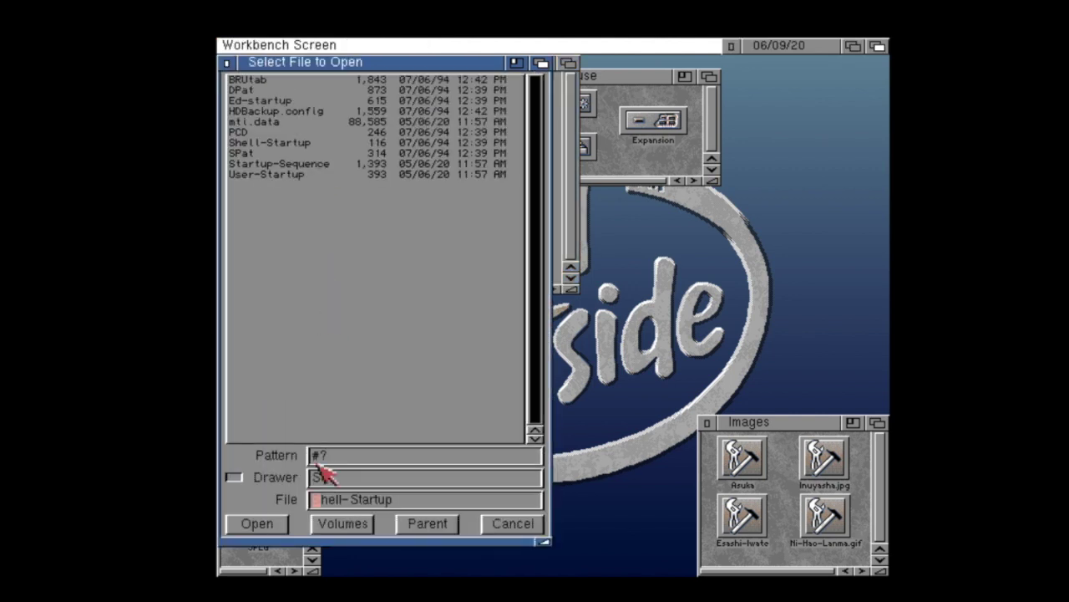
pyautogui.click(343, 523)
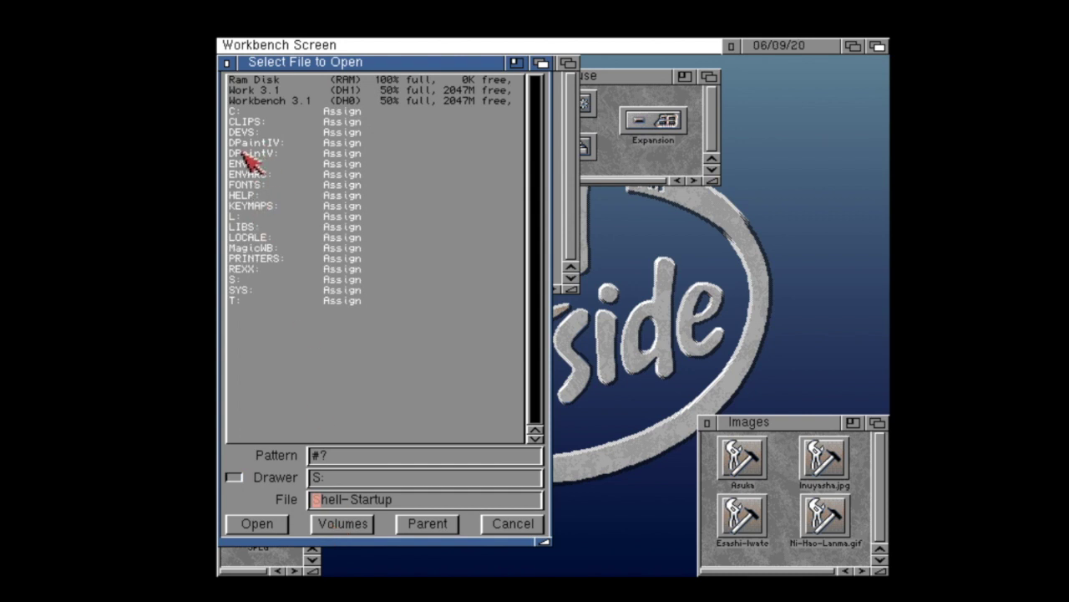
pyautogui.doubleClick(243, 195)
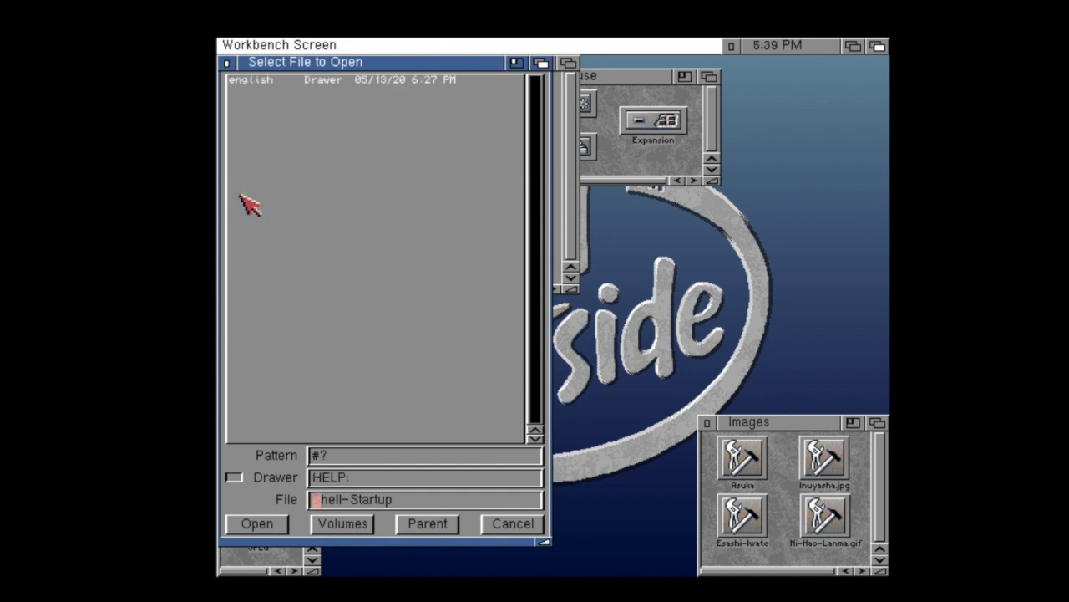
pyautogui.click(253, 81)
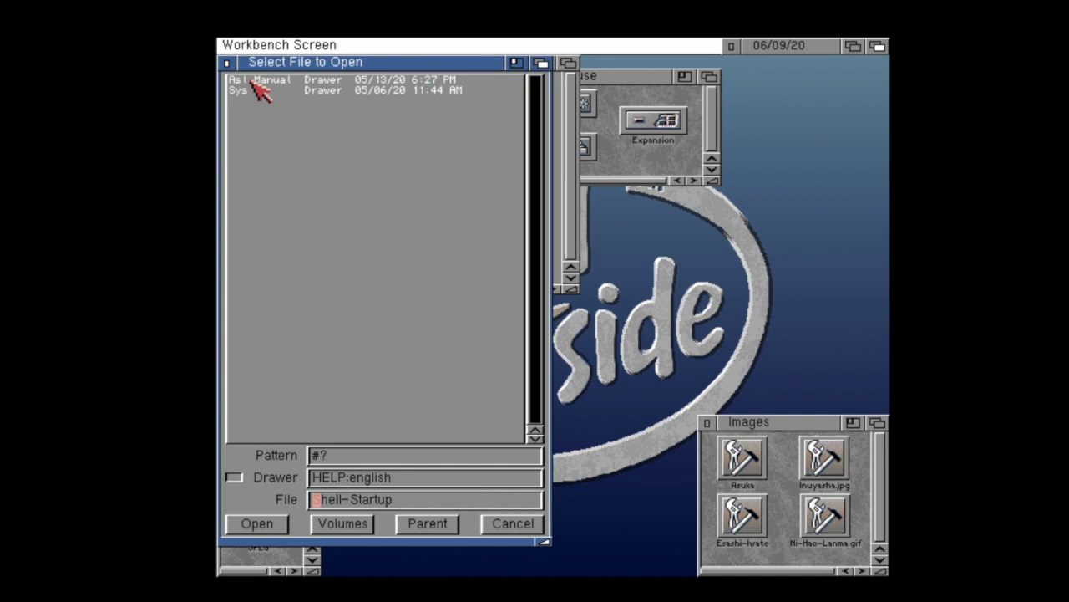
pyautogui.click(248, 89)
pyautogui.doubleClick(247, 81)
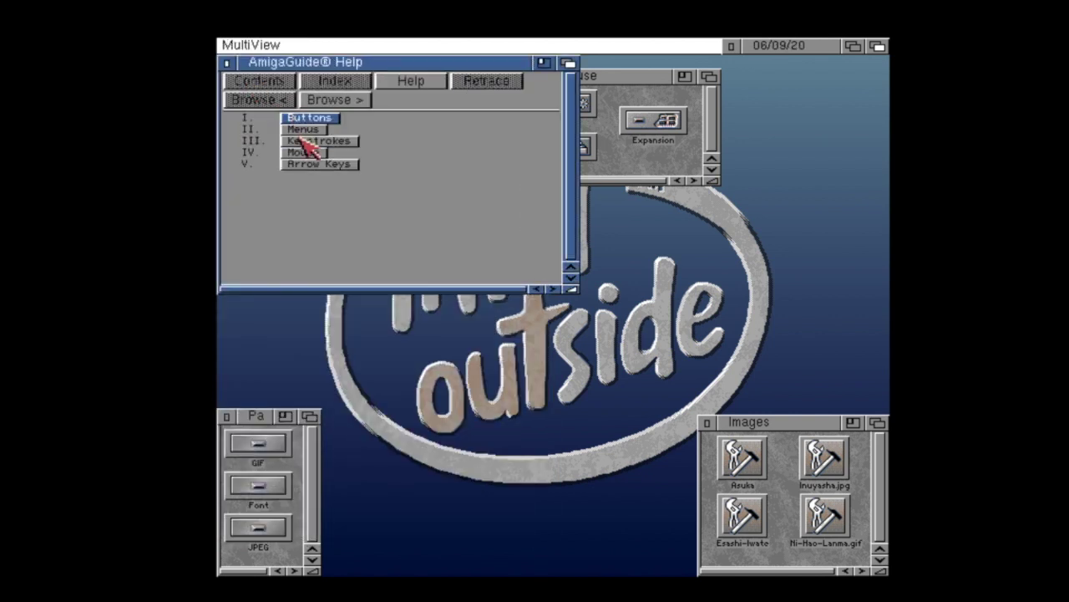
# Visit the Keystrokes and Menus help pages, returning to contents each time
pyautogui.click(306, 141)
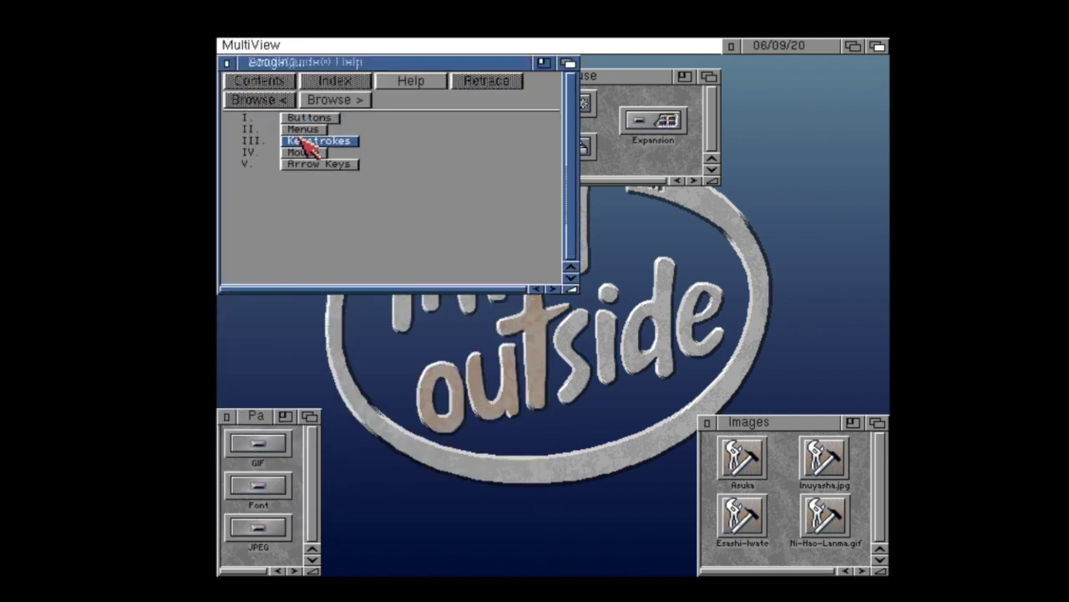
pyautogui.click(284, 83)
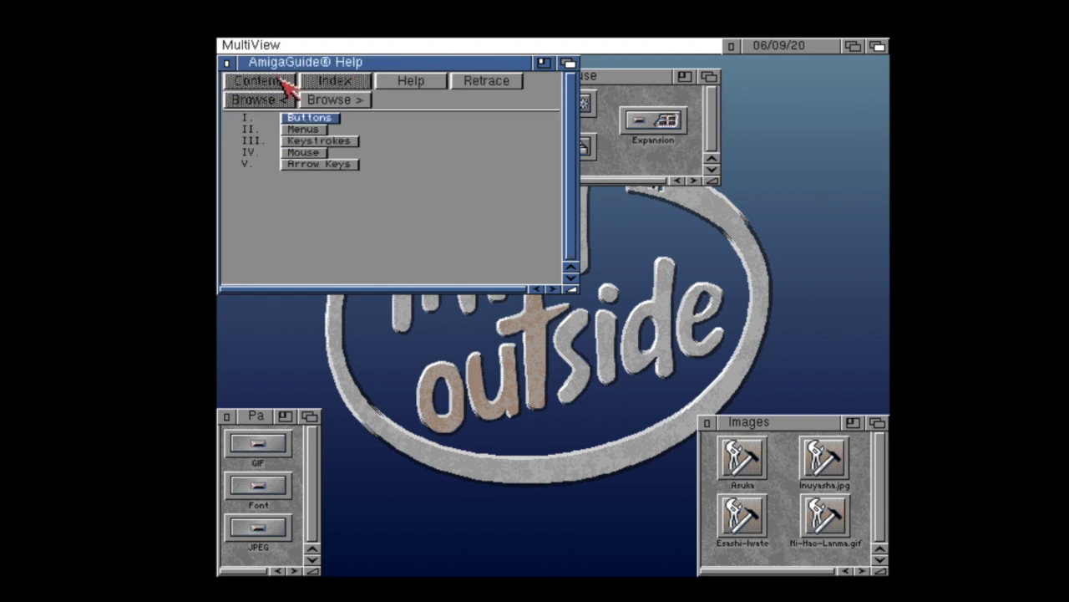
pyautogui.click(305, 134)
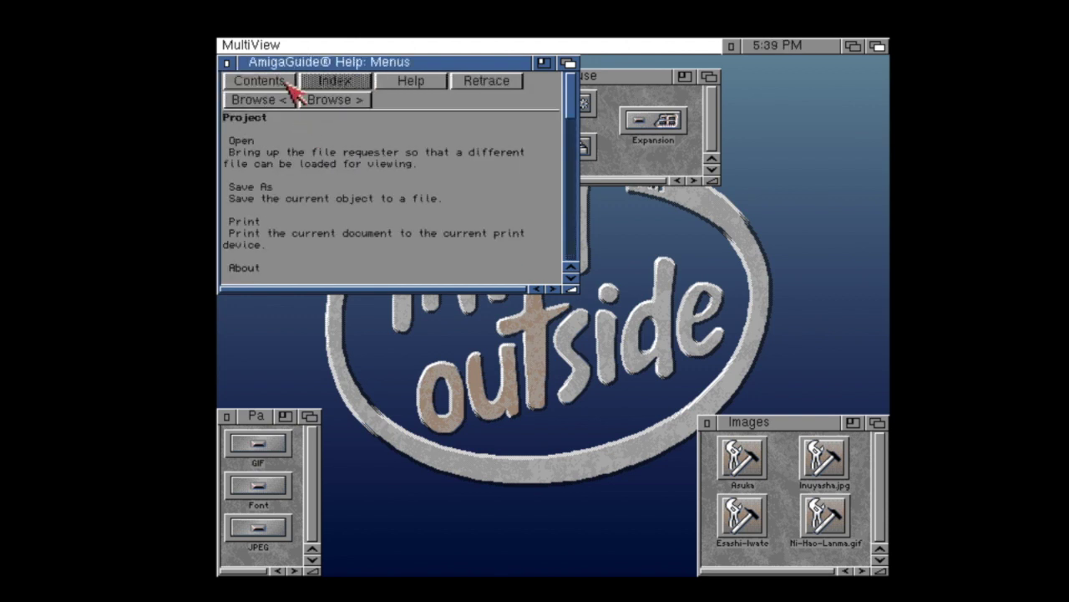
pyautogui.click(286, 83)
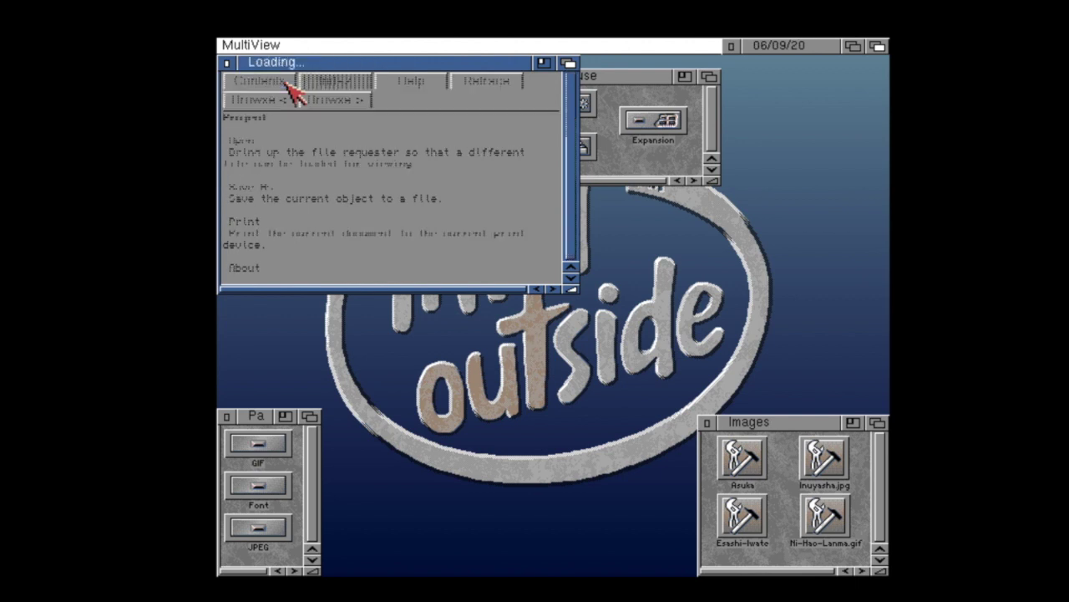
# View and dismiss the version info showing MultiView 40.8 and DataTypes 40.6
pyautogui.rightClick(256, 43)
pyautogui.rightClick(249, 119)
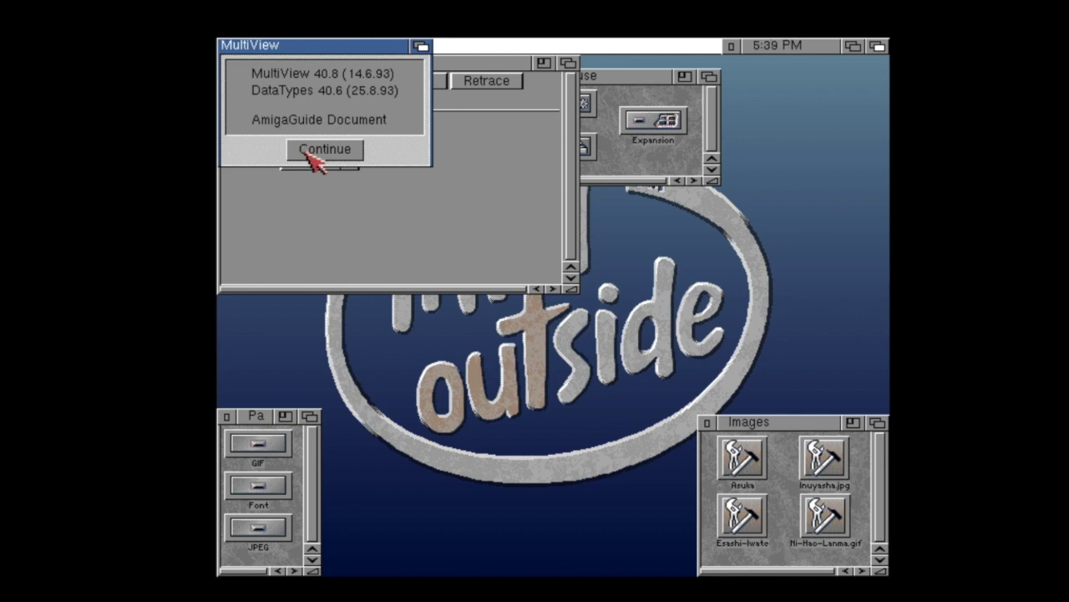
pyautogui.click(311, 152)
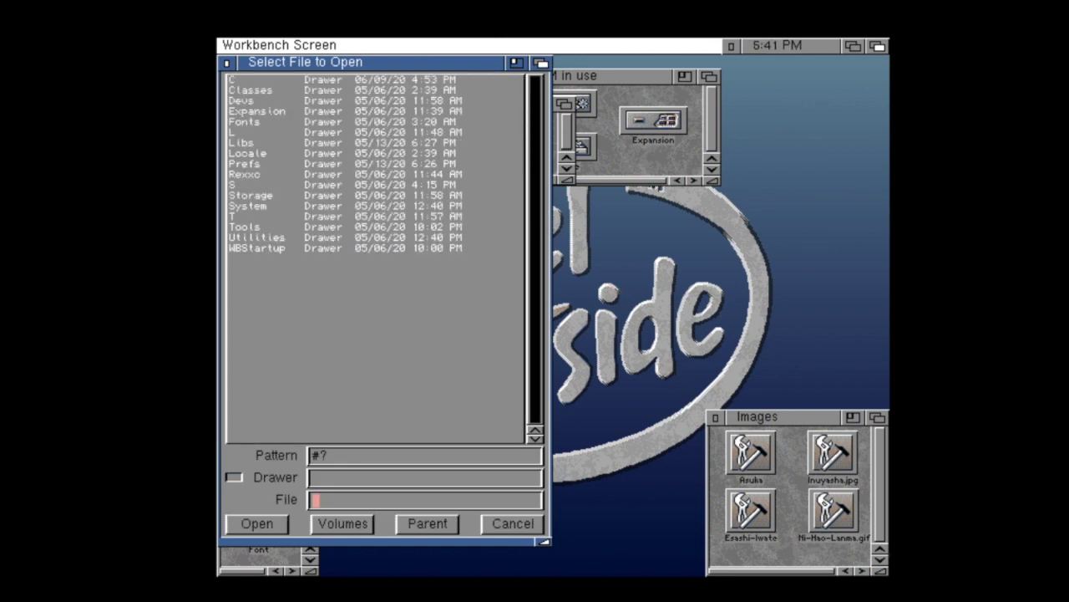
# Open Esashi-Iwate, then Inuyasha.jpg in MultiView, and move the Utilities window to bottom centre
pyautogui.moveTo(751, 511); pyautogui.dragTo(365, 414)
pyautogui.click(259, 525)
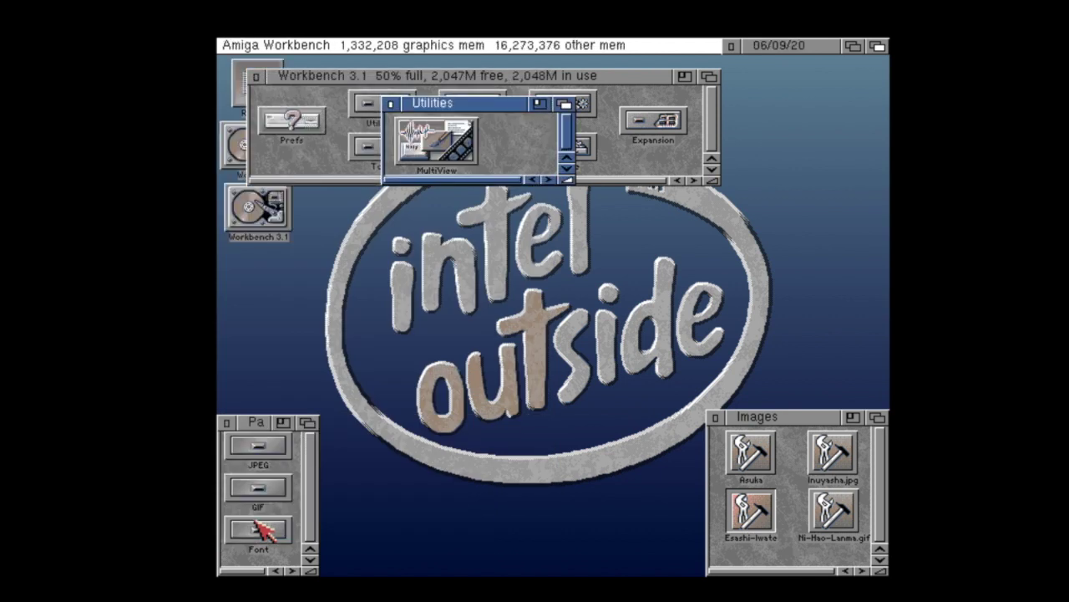
pyautogui.doubleClick(403, 148)
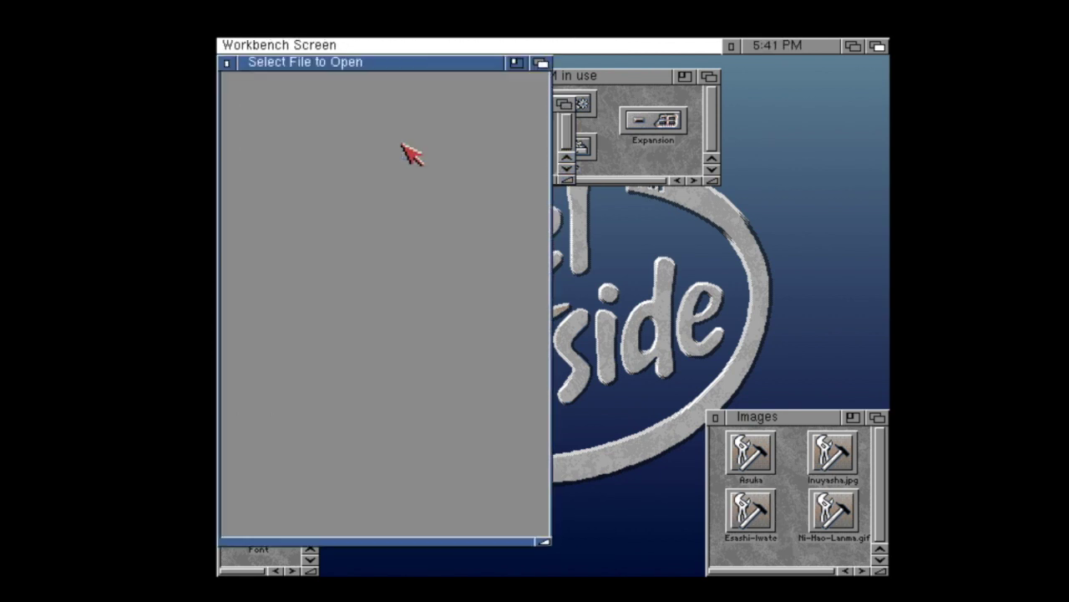
pyautogui.moveTo(822, 458); pyautogui.dragTo(273, 415)
pyautogui.click(255, 524)
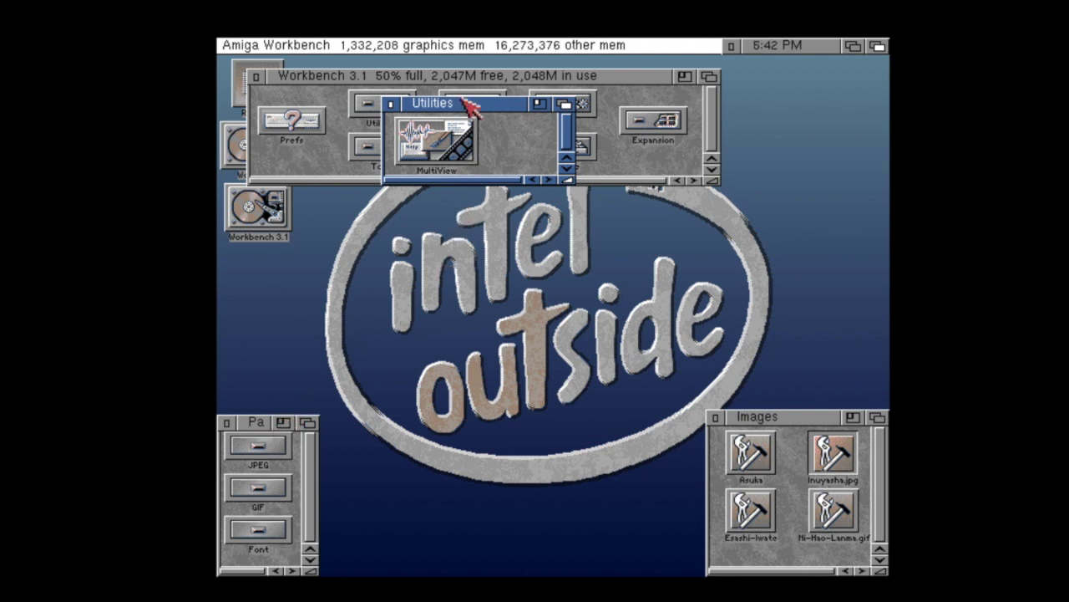
pyautogui.moveTo(465, 101); pyautogui.dragTo(464, 491)
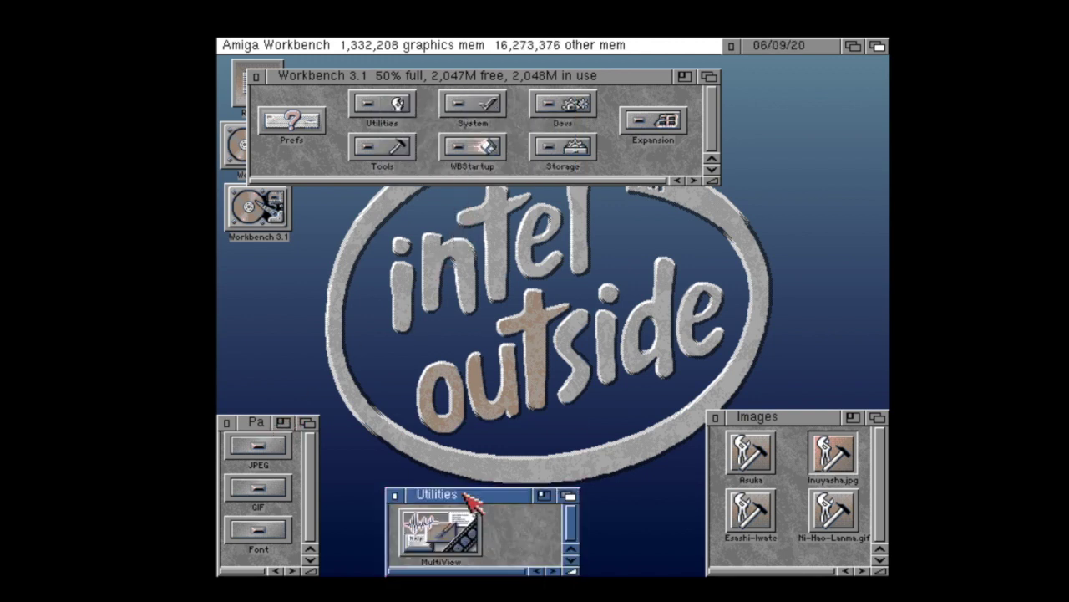
# Open the system Devs/DataTypes drawer from the Workbench 3.1 window
pyautogui.click(635, 102)
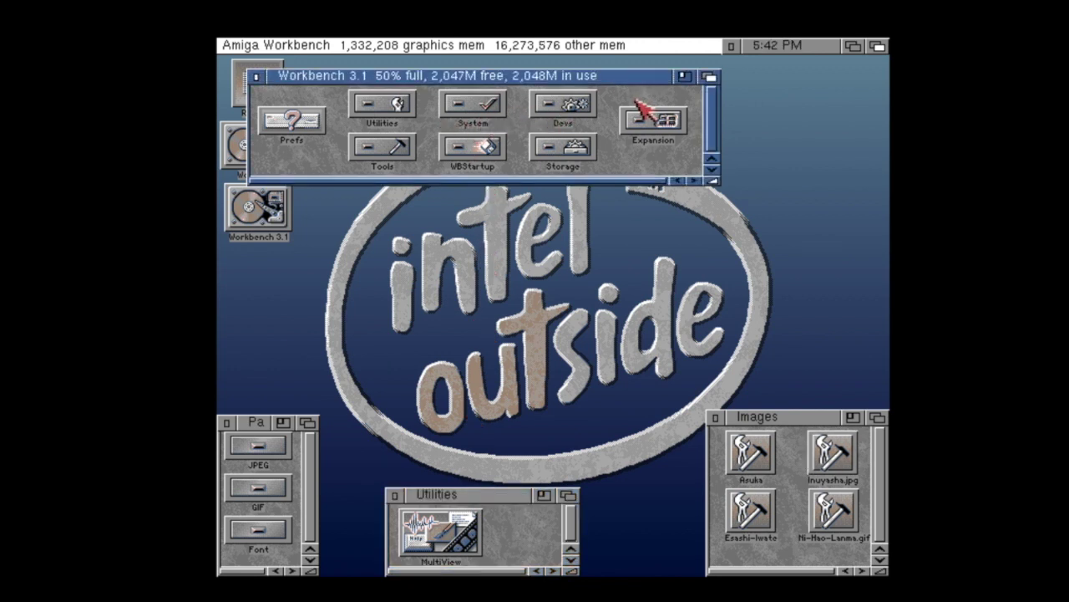
pyautogui.doubleClick(572, 105)
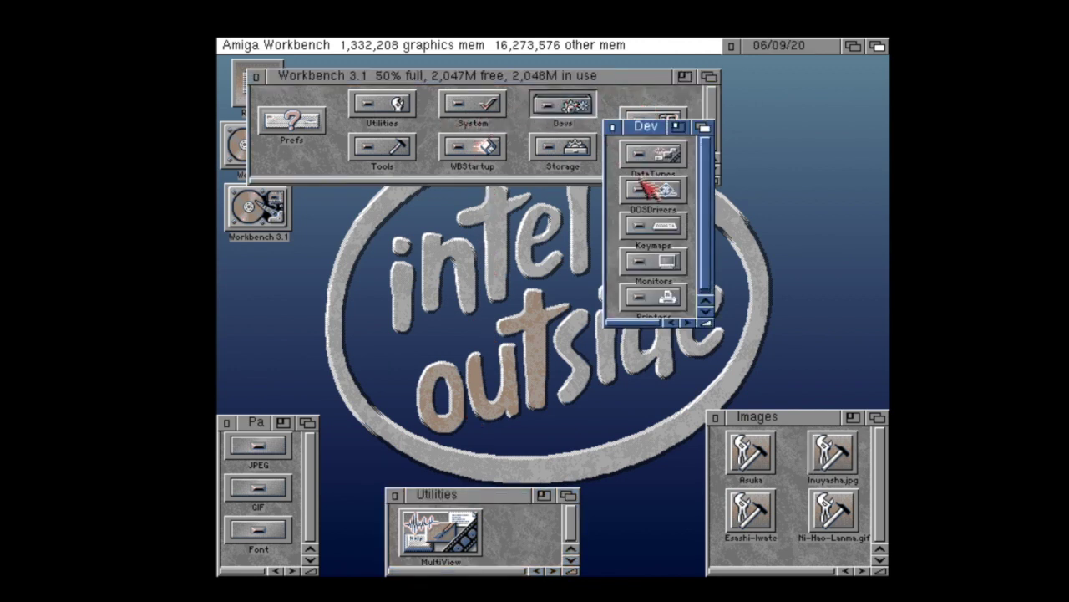
pyautogui.doubleClick(645, 164)
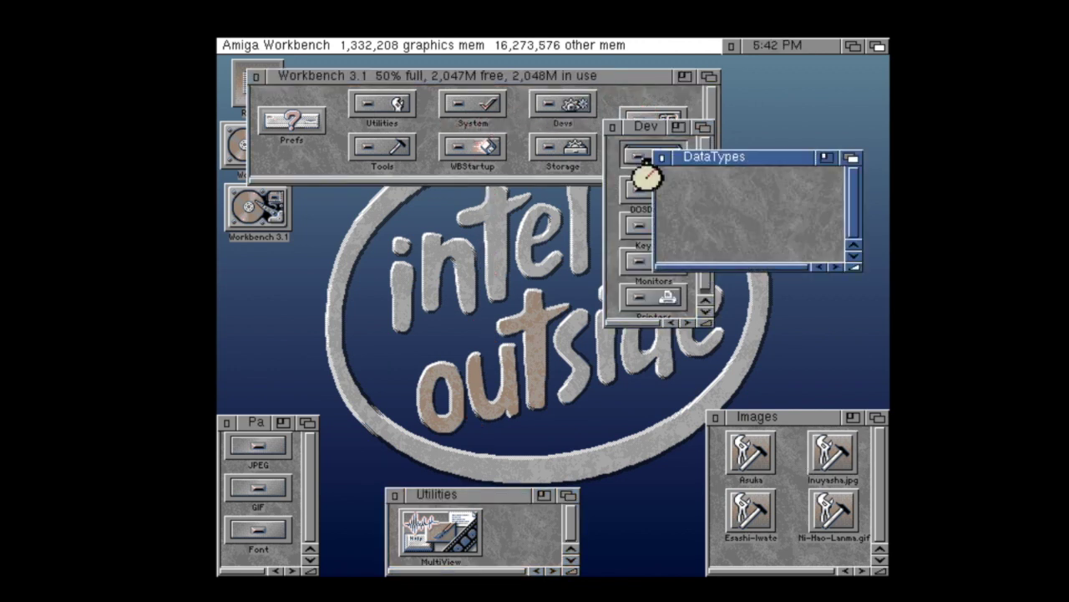
pyautogui.click(767, 268)
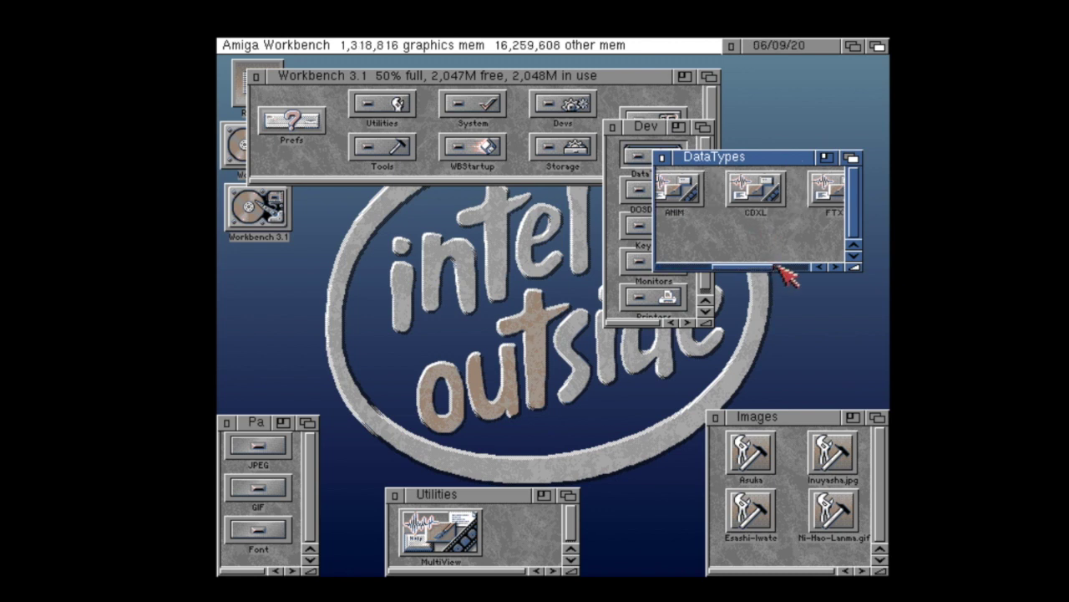
pyautogui.click(783, 267)
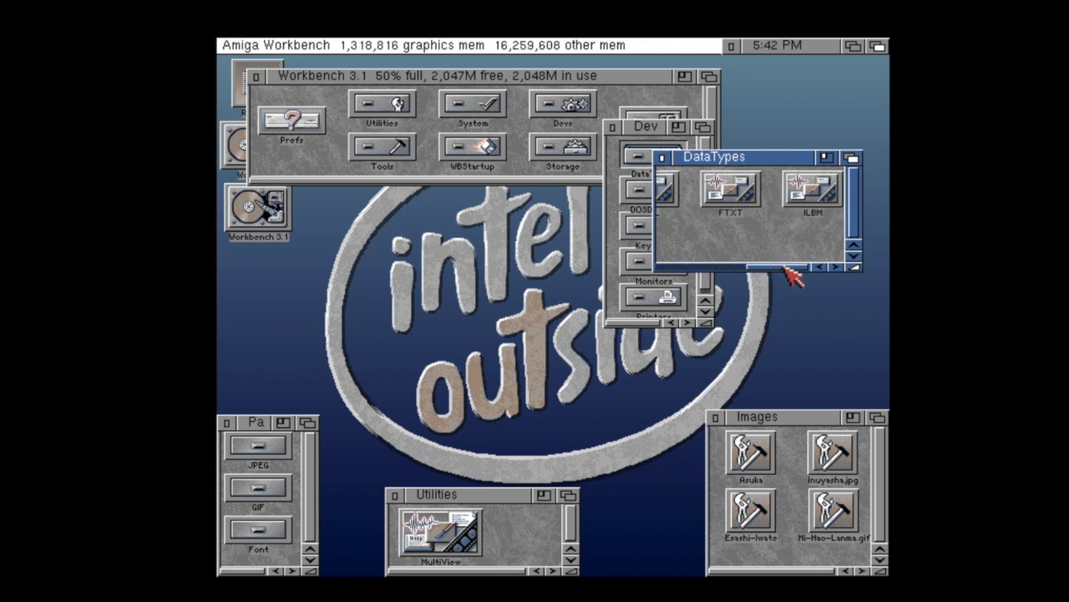
# Copy JFIF from the JPEG package's Devs/Datatypes drawer into the system DataTypes drawer
pyautogui.doubleClick(254, 451)
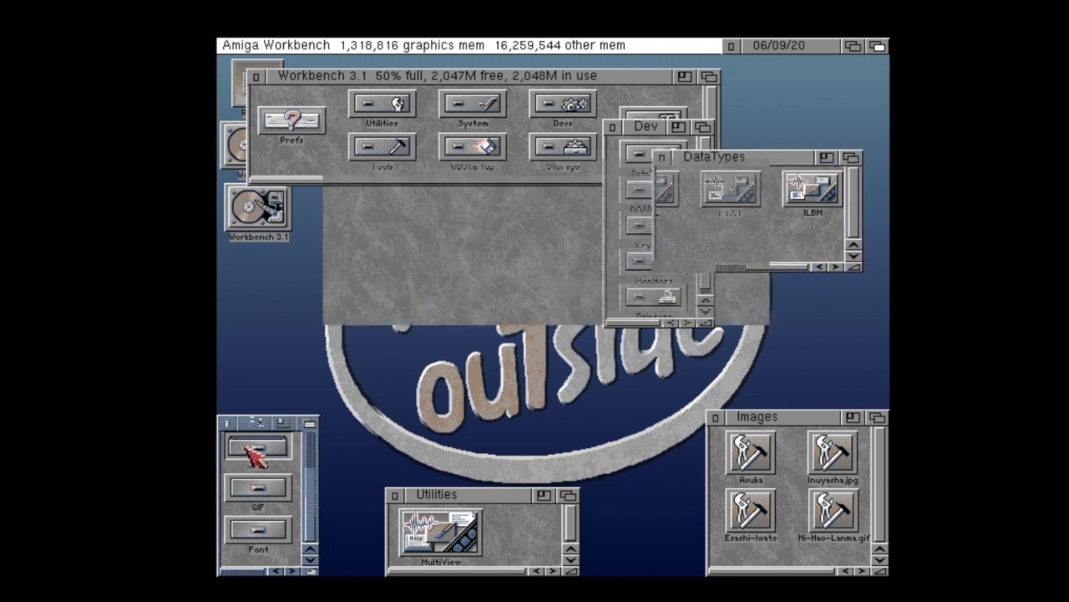
pyautogui.moveTo(508, 170); pyautogui.dragTo(401, 421)
pyautogui.doubleClick(359, 526)
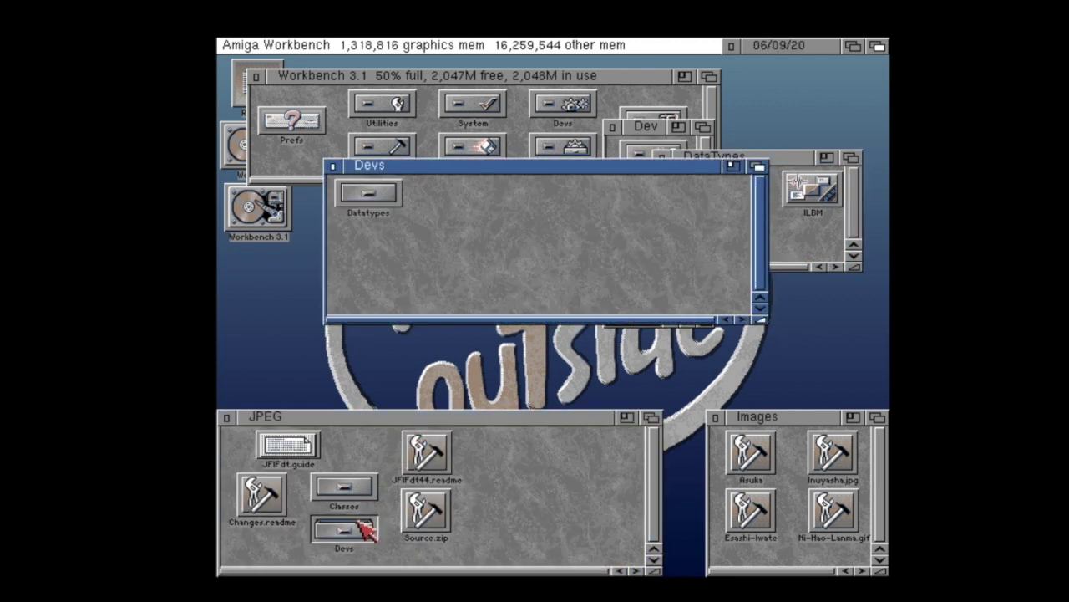
pyautogui.doubleClick(378, 194)
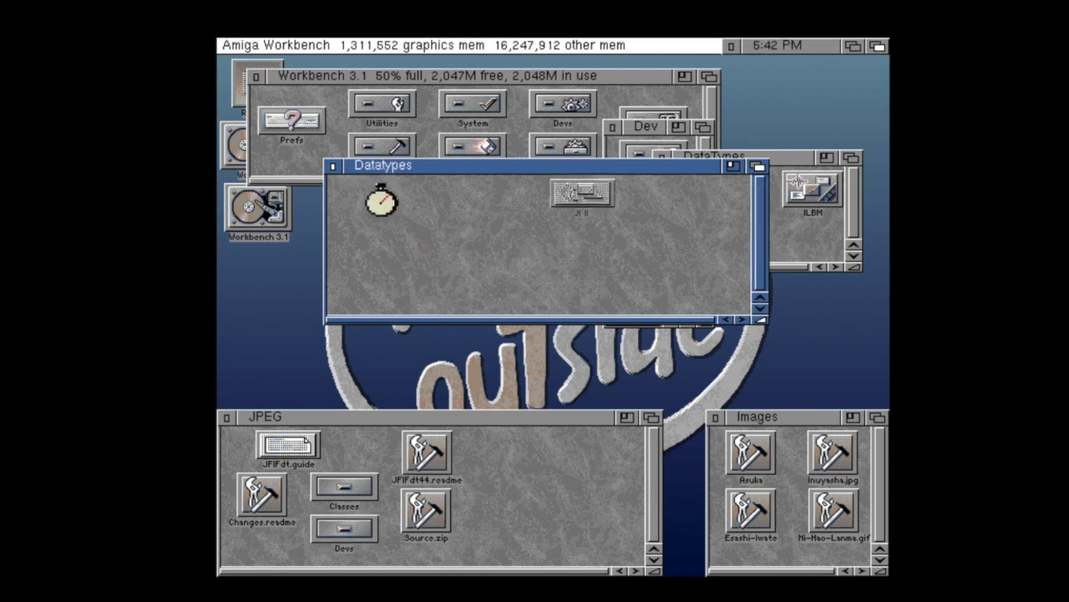
pyautogui.moveTo(576, 198); pyautogui.dragTo(810, 230)
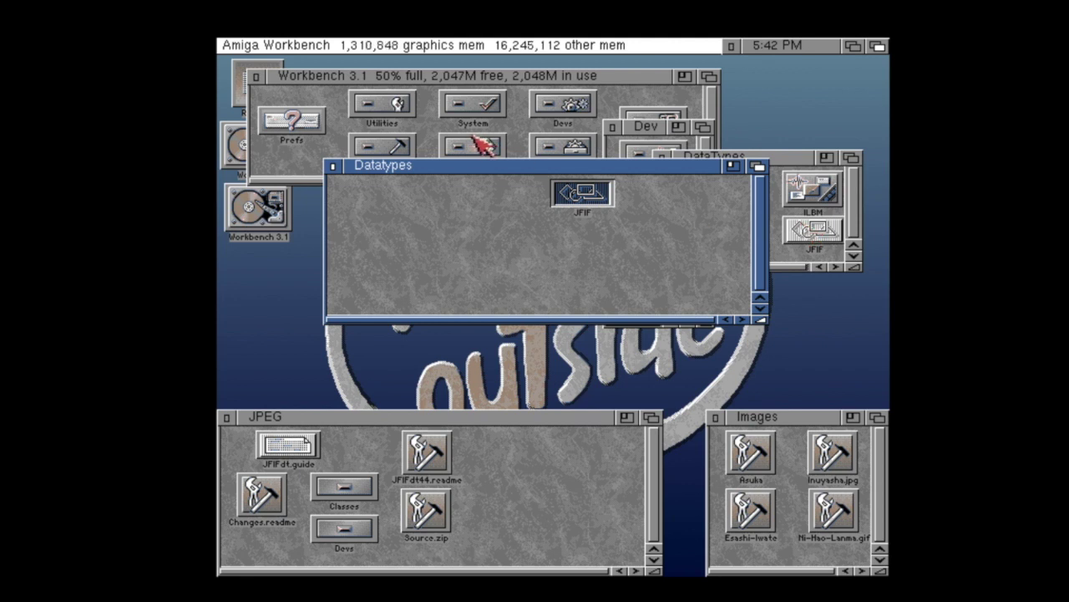
# Close the package's Devs windows and open JPEG's Classes/Datatypes drawer holding jfif.datatype
pyautogui.click(333, 168)
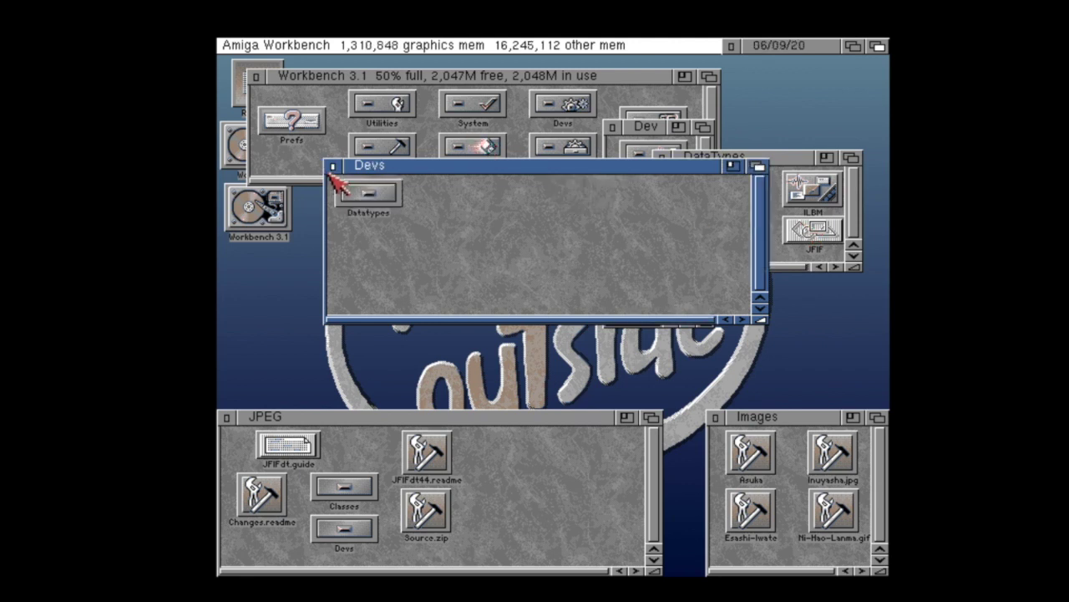
pyautogui.click(333, 167)
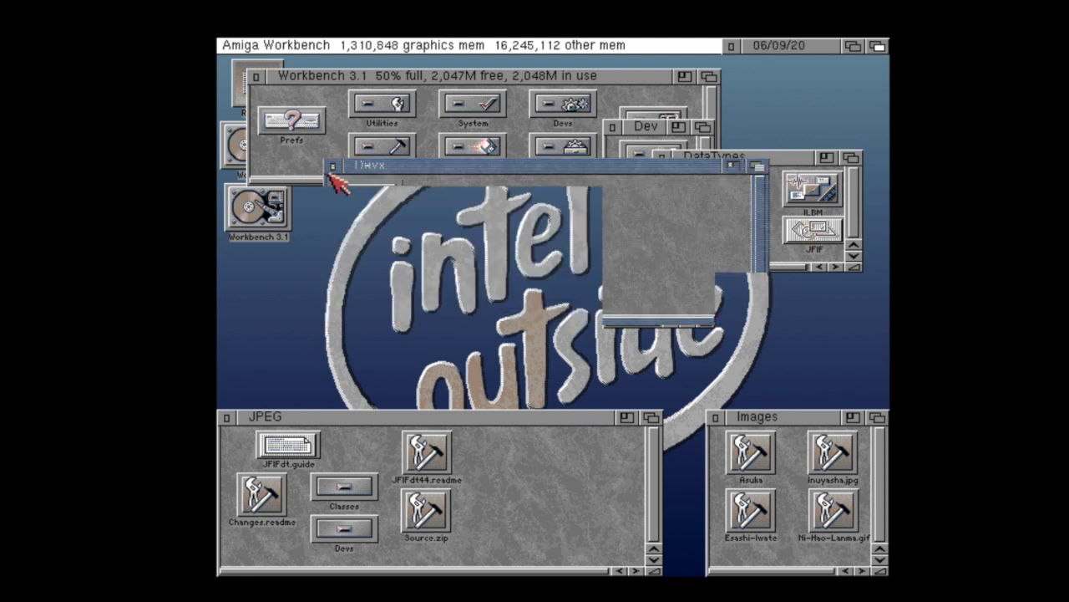
pyautogui.doubleClick(343, 501)
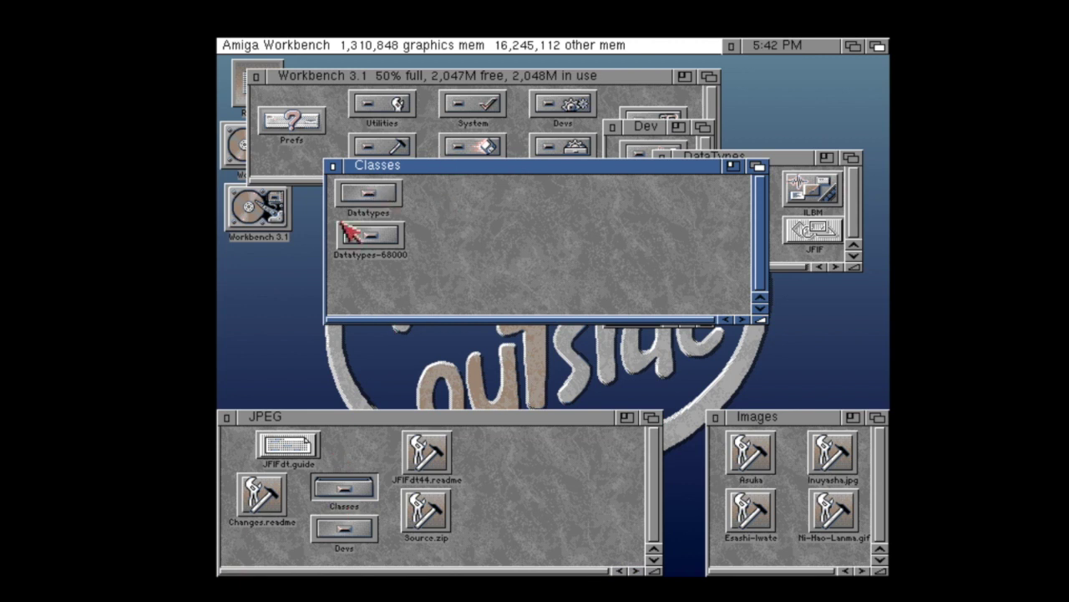
pyautogui.doubleClick(360, 200)
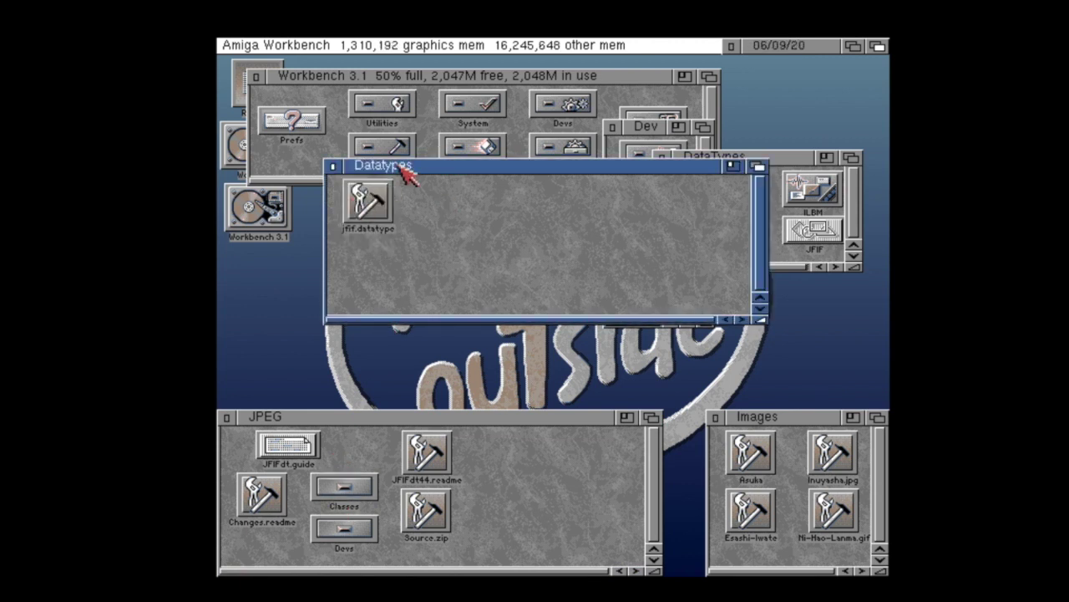
pyautogui.moveTo(406, 167); pyautogui.dragTo(401, 232)
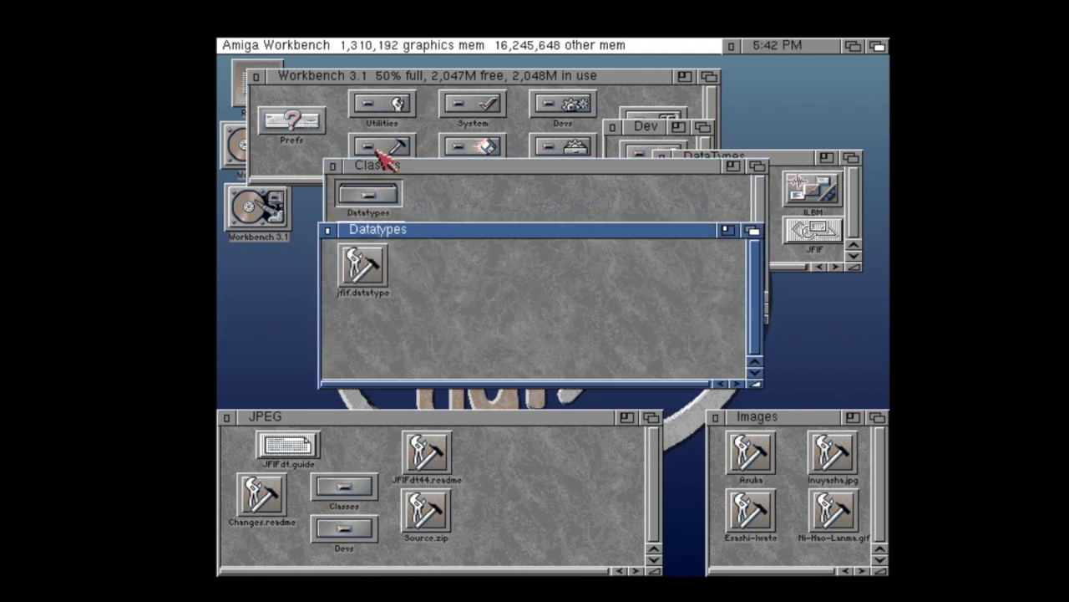
# Close the Classes and JPEG package windows and return to the Workbench 3.1 window
pyautogui.click(334, 166)
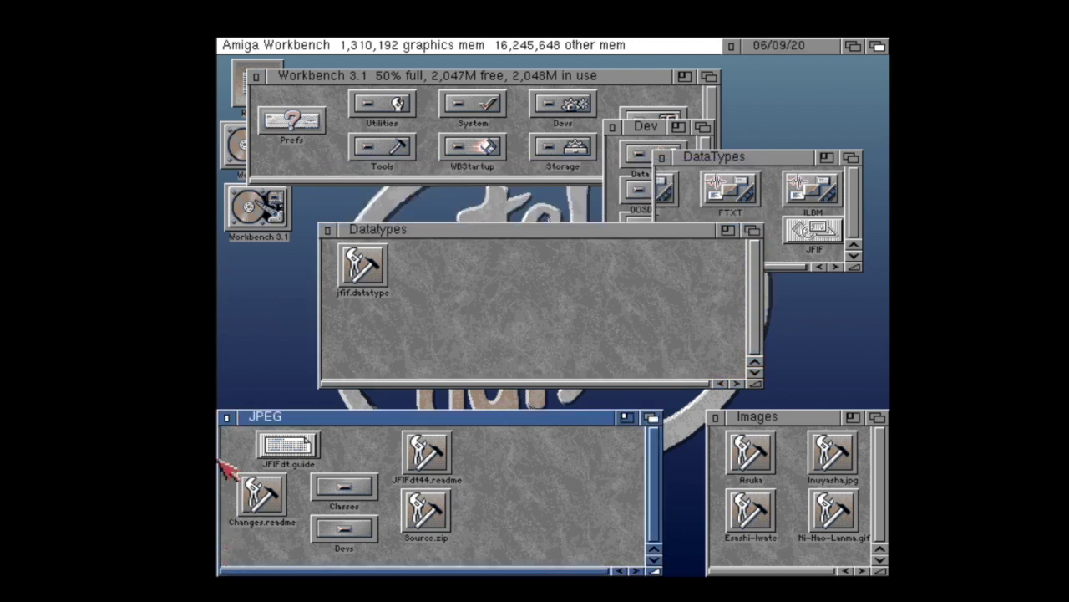
pyautogui.click(227, 417)
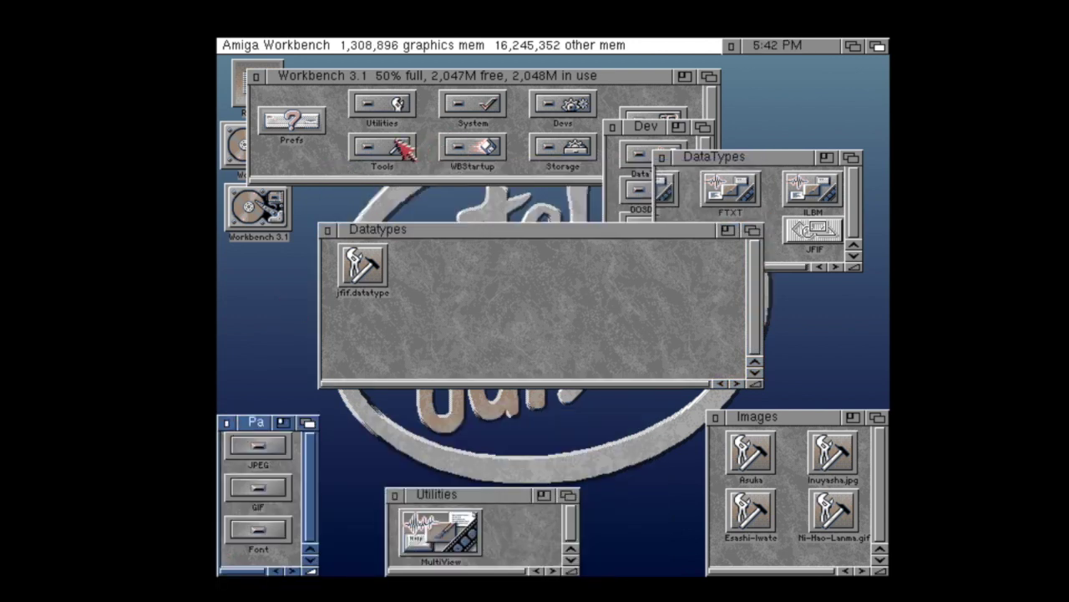
pyautogui.click(298, 168)
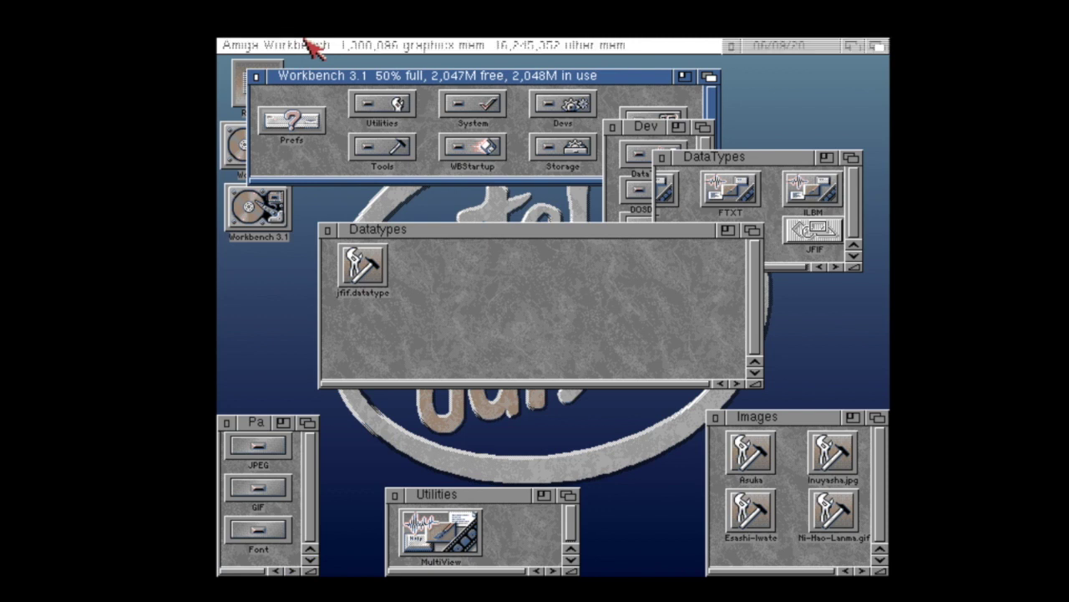
pyautogui.rightClick(330, 43)
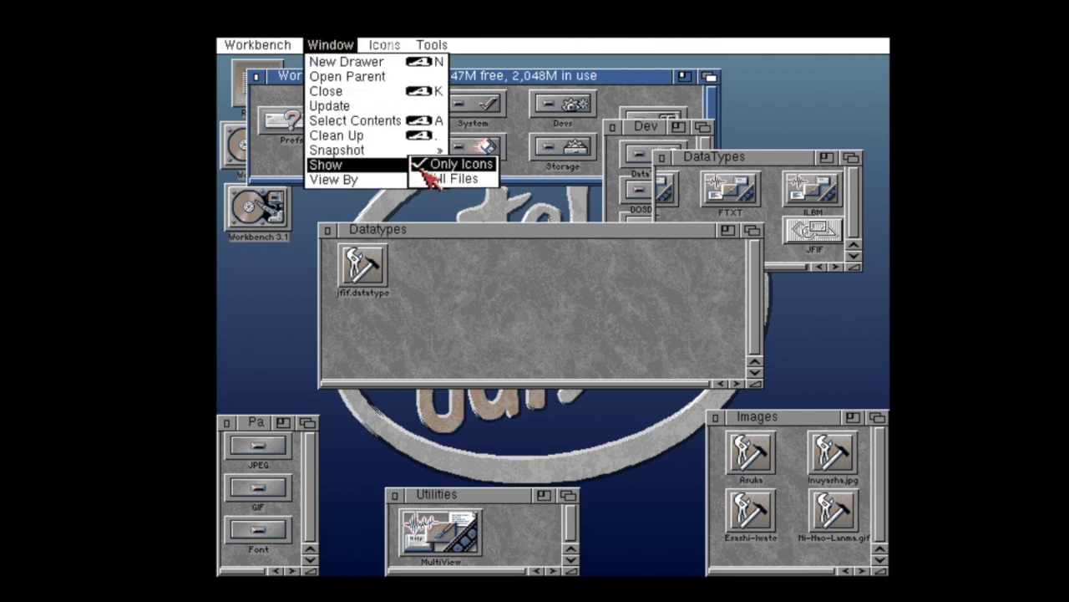
# Show all files in Workbench 3.1, open Classes/DataTypes, and copy jfif.datatype into it
pyautogui.click(428, 180)
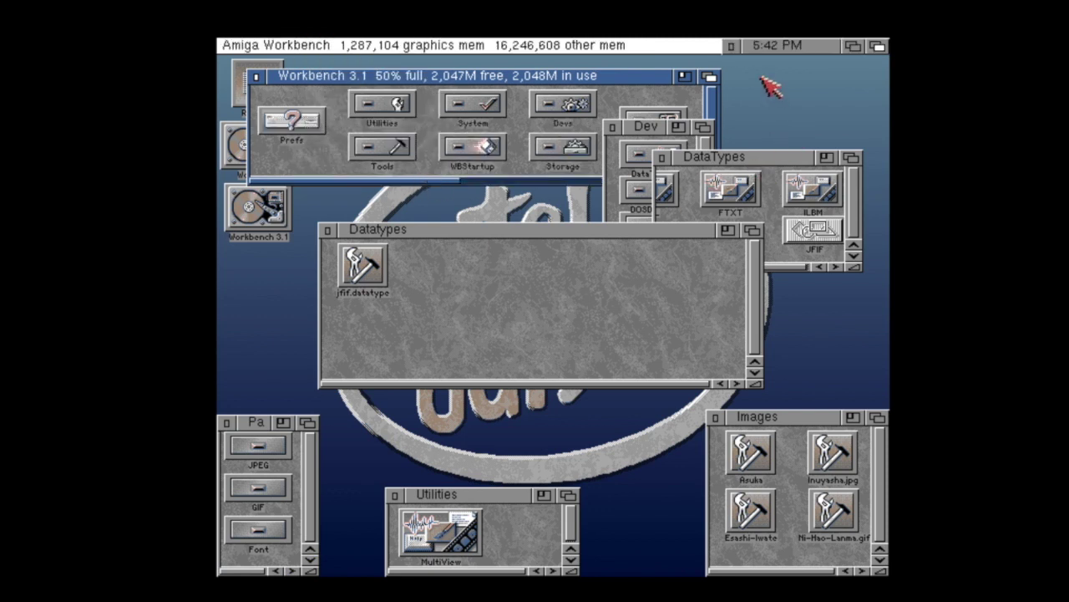
pyautogui.click(711, 77)
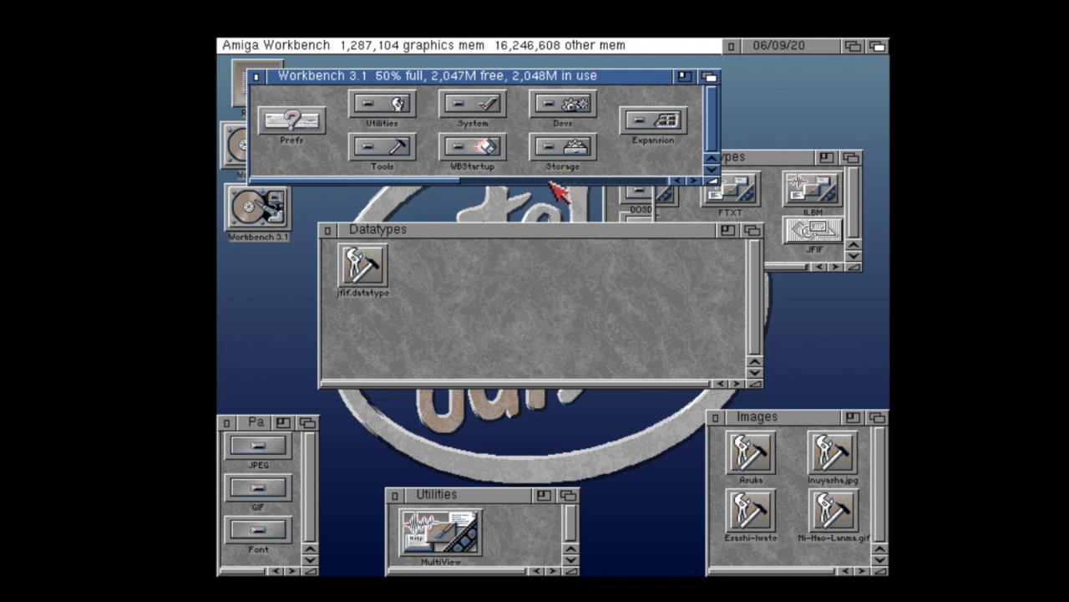
pyautogui.doubleClick(352, 150)
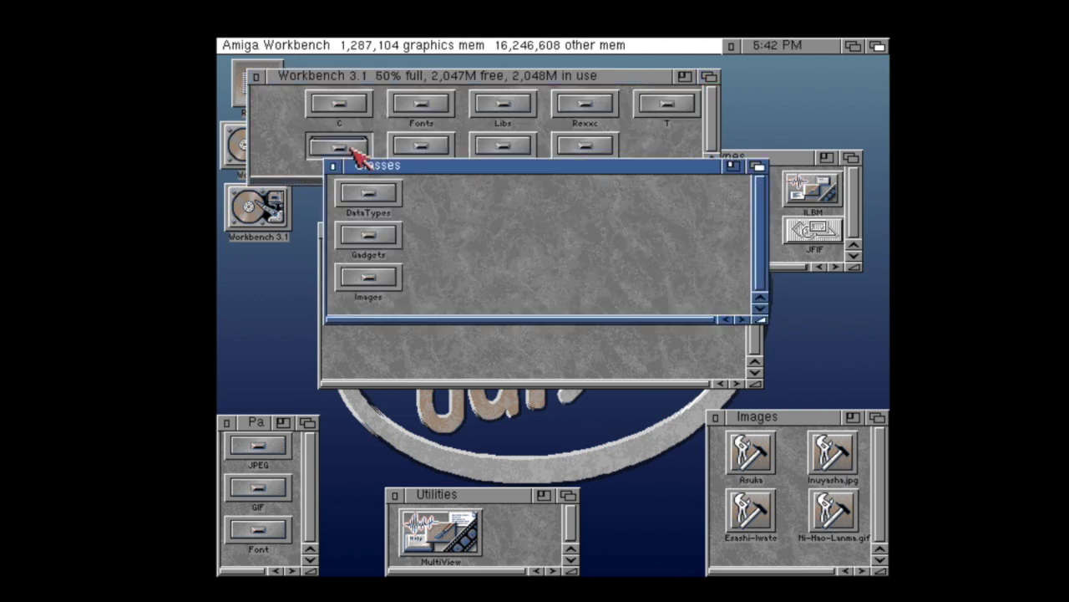
pyautogui.doubleClick(370, 203)
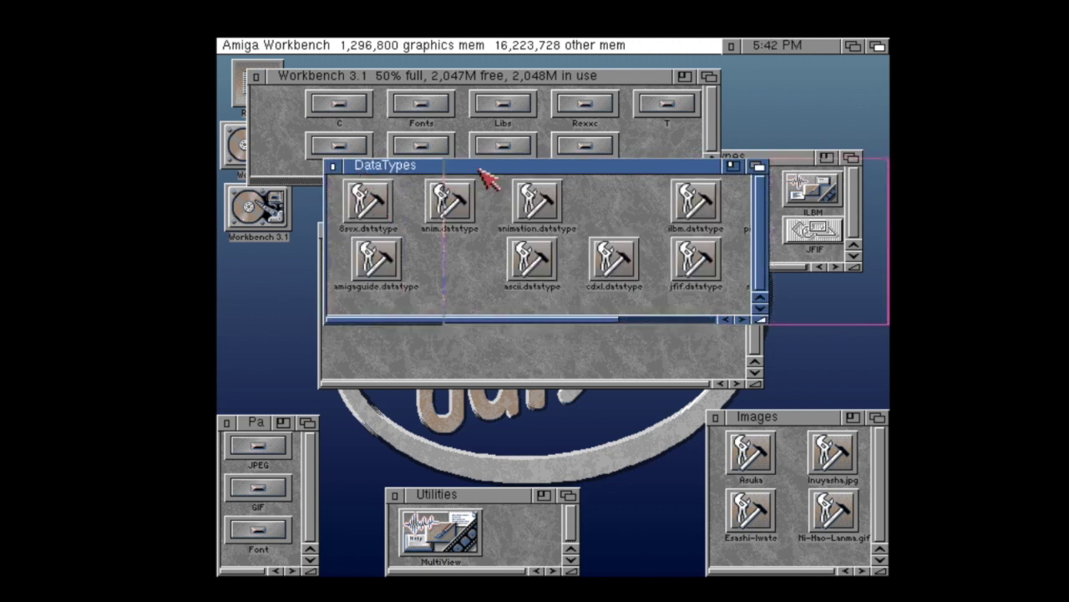
pyautogui.click(334, 166)
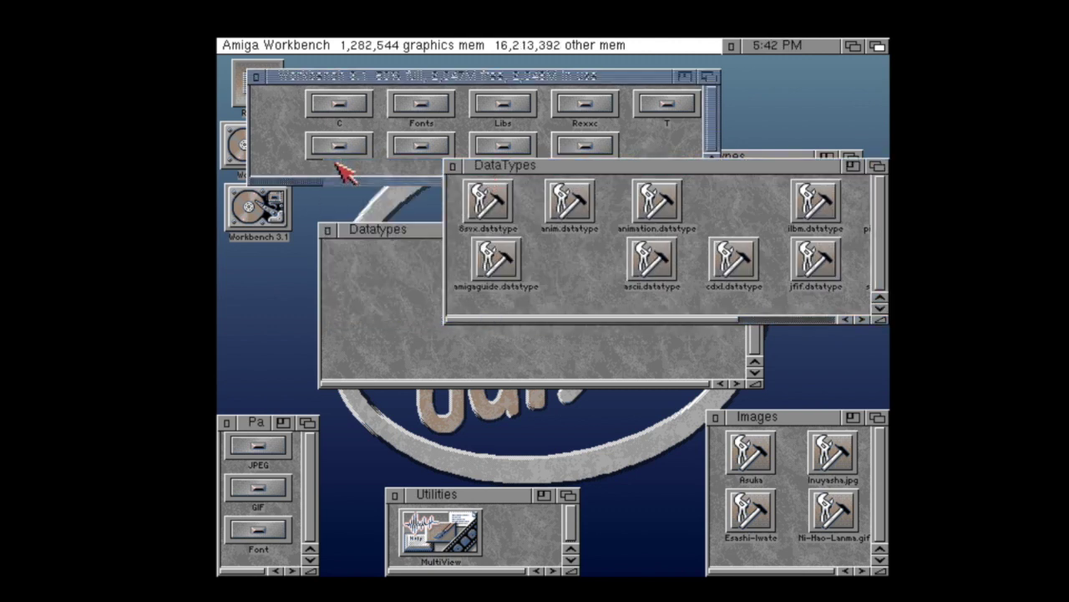
pyautogui.moveTo(356, 253); pyautogui.dragTo(576, 259)
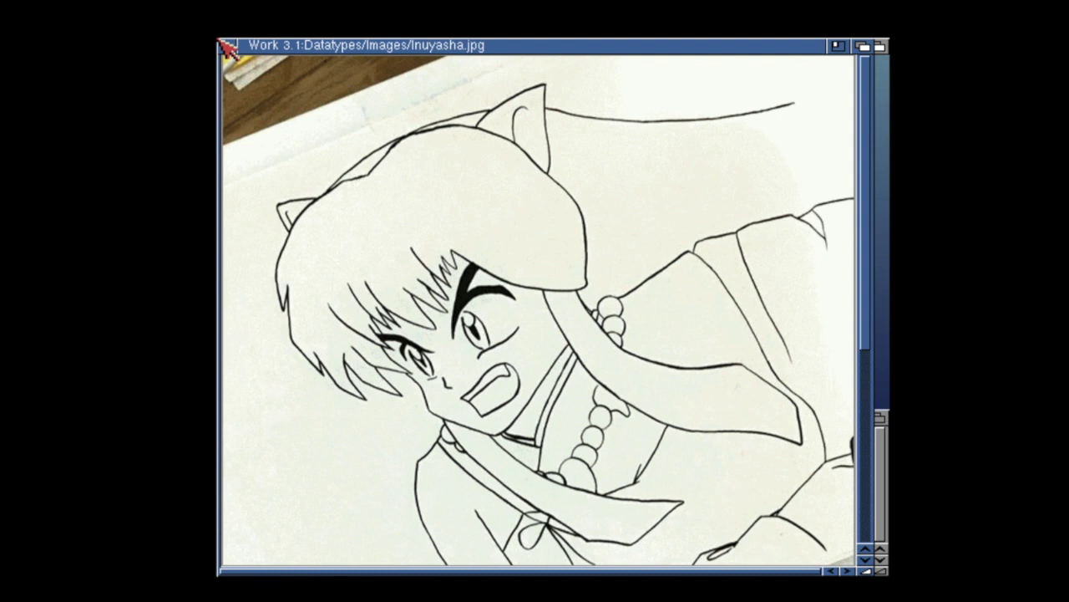
# Check MultiView's About box, which reports Inuyasha.jpg as a JFIF Picture
pyautogui.rightClick(240, 42)
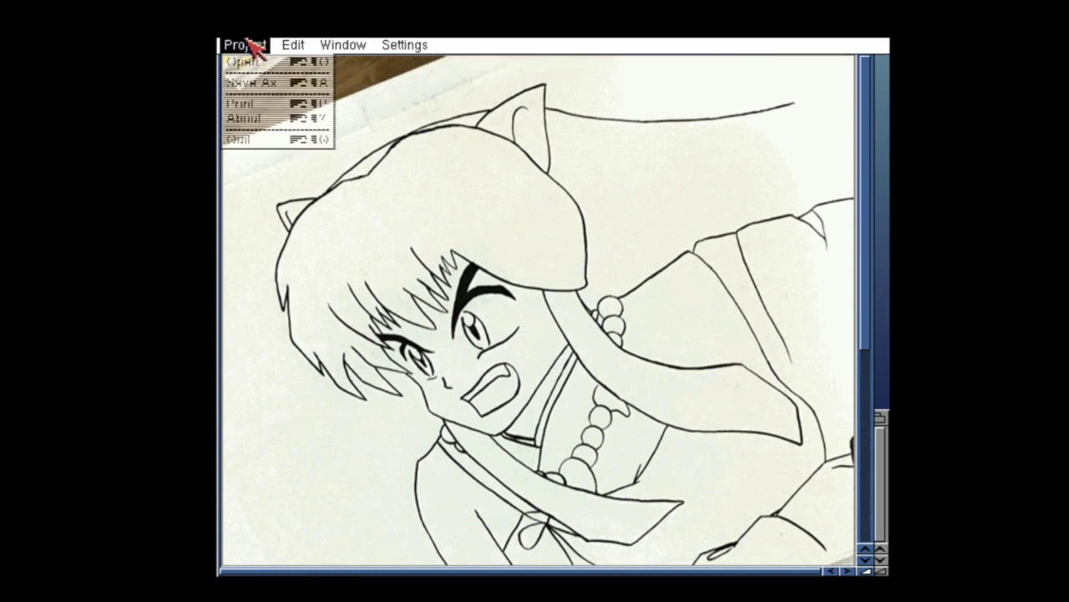
pyautogui.click(248, 124)
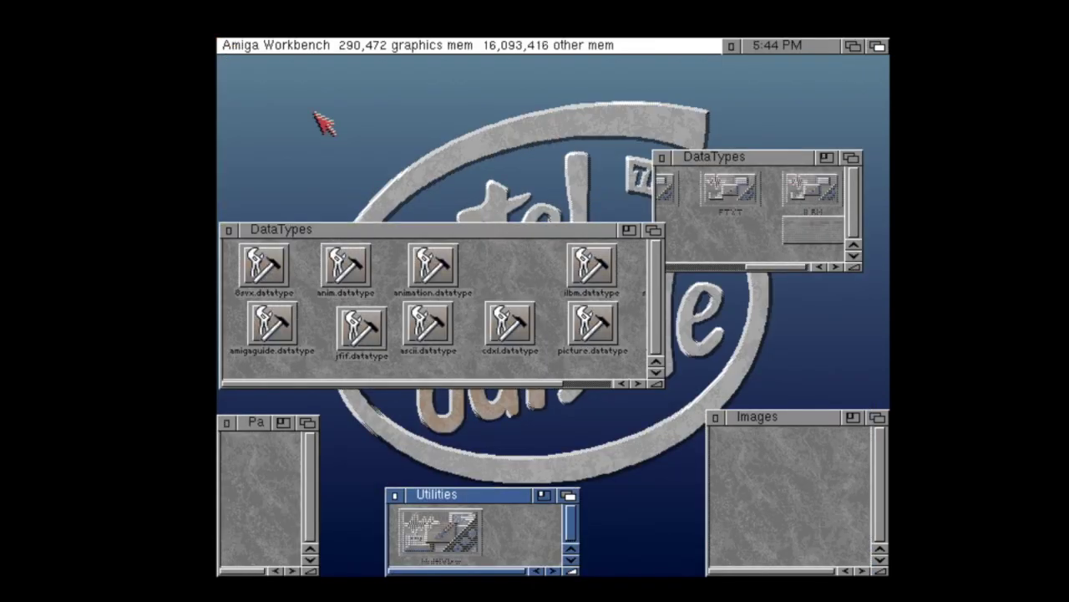
# Open the Esashi-Iwate photo in MultiView, then drop Ni-Hao-Lanma.gif onto the viewer
pyautogui.doubleClick(424, 548)
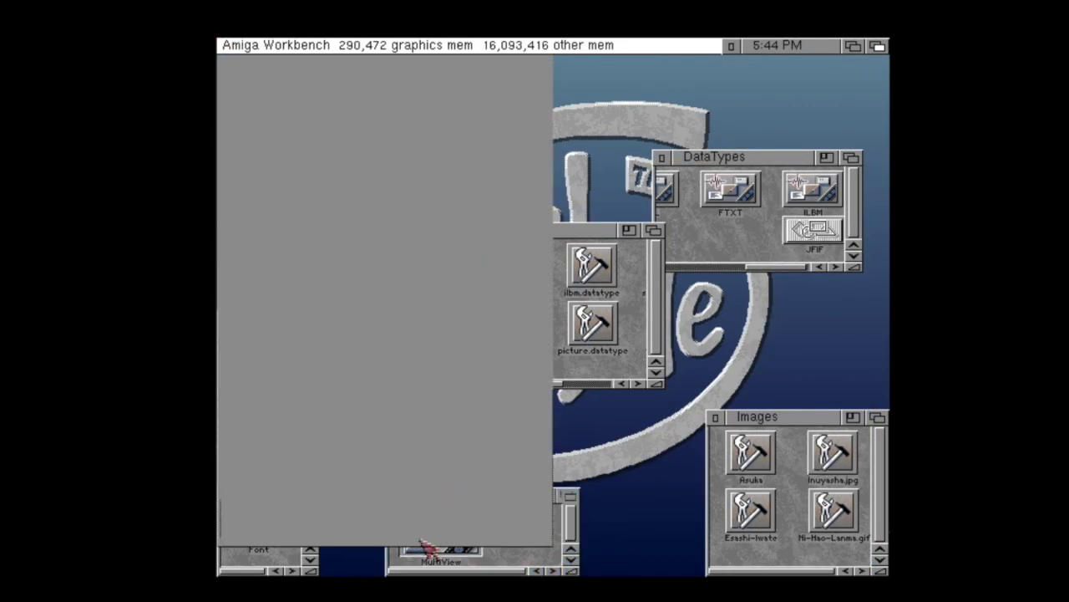
pyautogui.click(747, 522)
pyautogui.moveTo(748, 522); pyautogui.dragTo(298, 410)
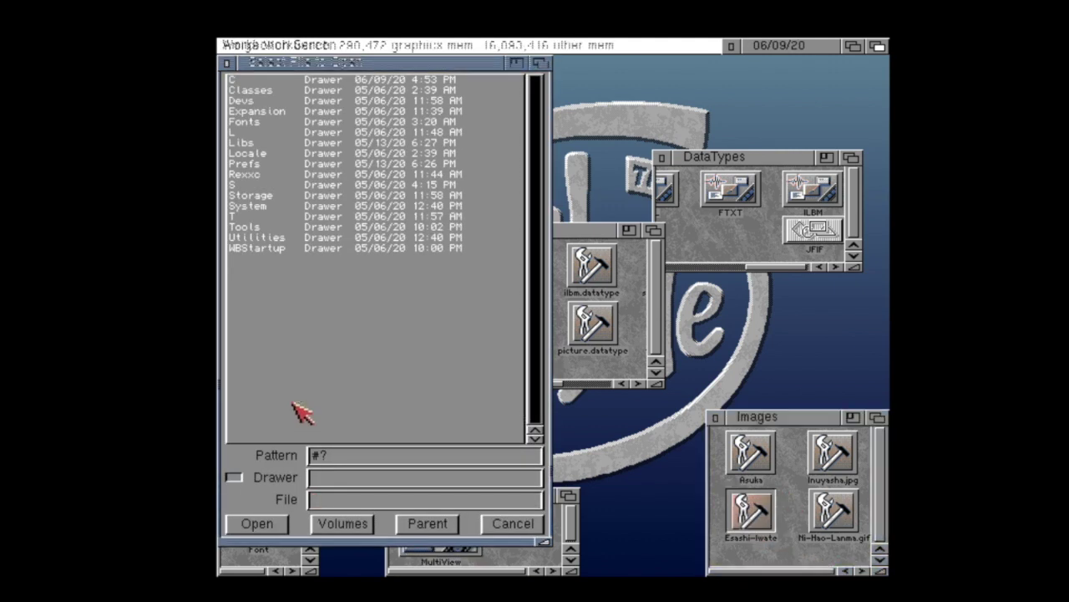
pyautogui.click(278, 522)
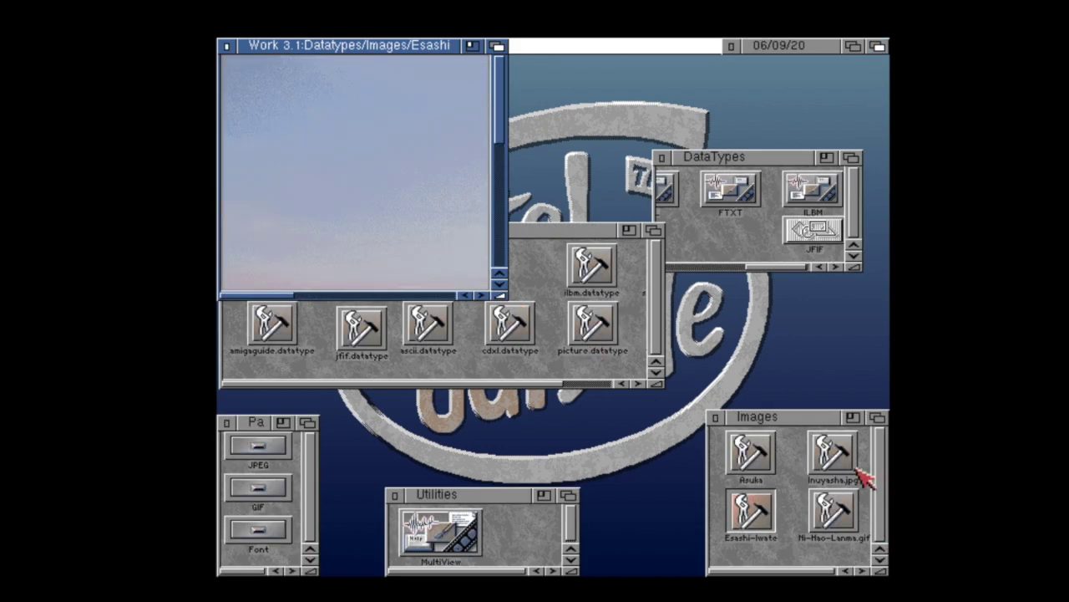
pyautogui.moveTo(839, 510); pyautogui.dragTo(322, 155)
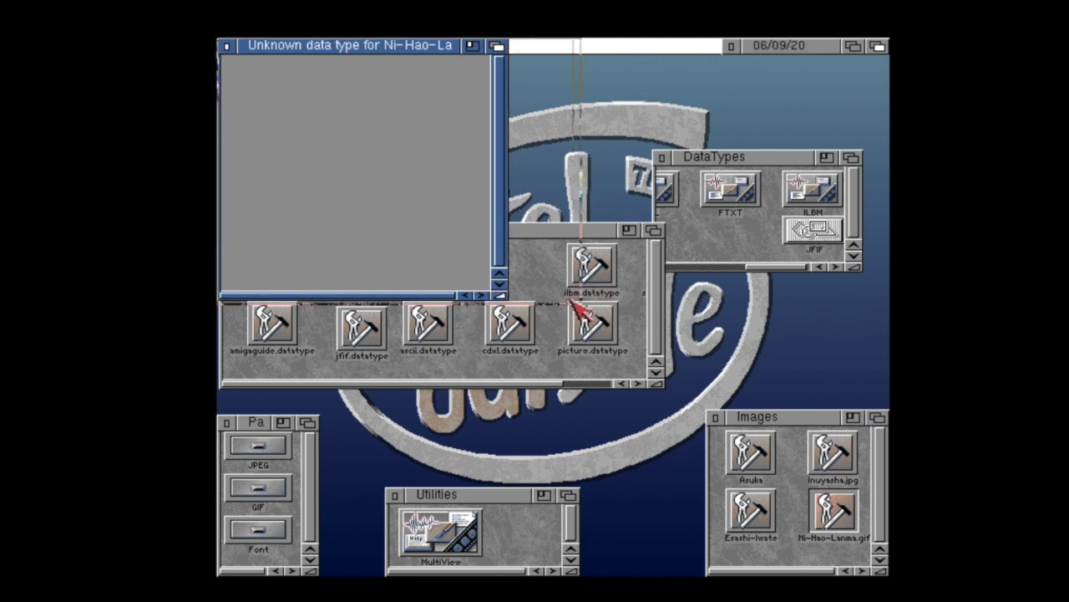
# Enlarge the unknown data type window for Ni-Hao-Lanma.gif, then close it
pyautogui.moveTo(573, 299); pyautogui.dragTo(575, 300)
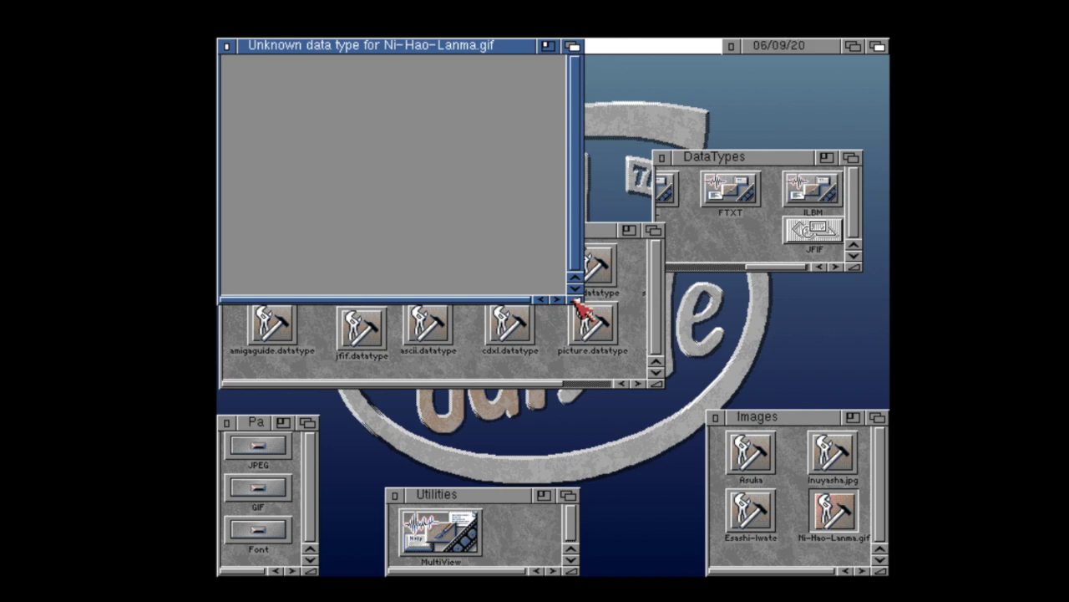
pyautogui.click(224, 45)
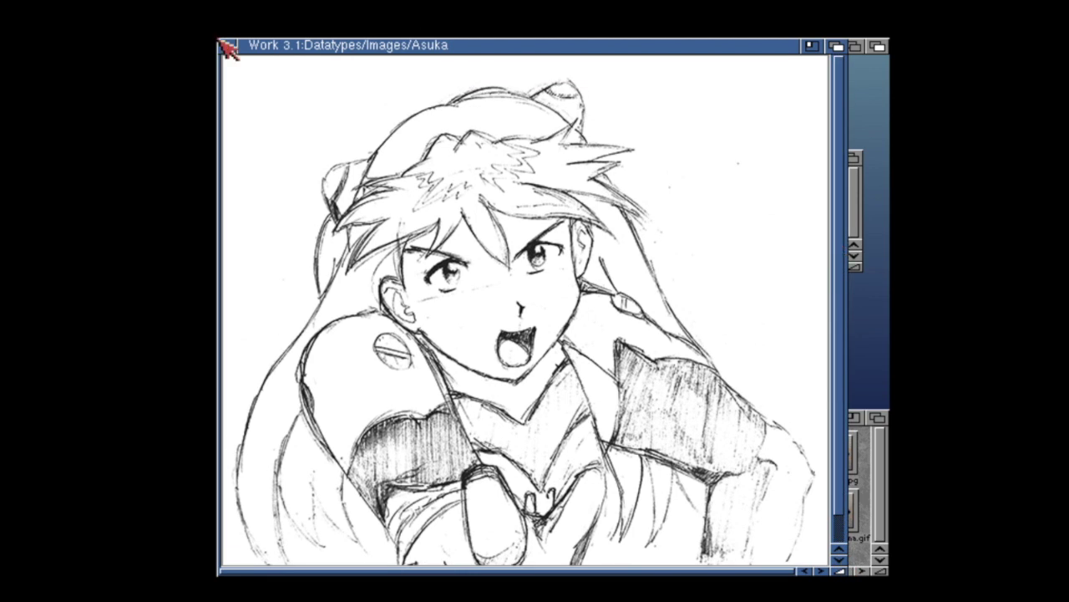
# Use Project > About to confirm Asuka is a GIF Picture, then dismiss the information box
pyautogui.rightClick(240, 41)
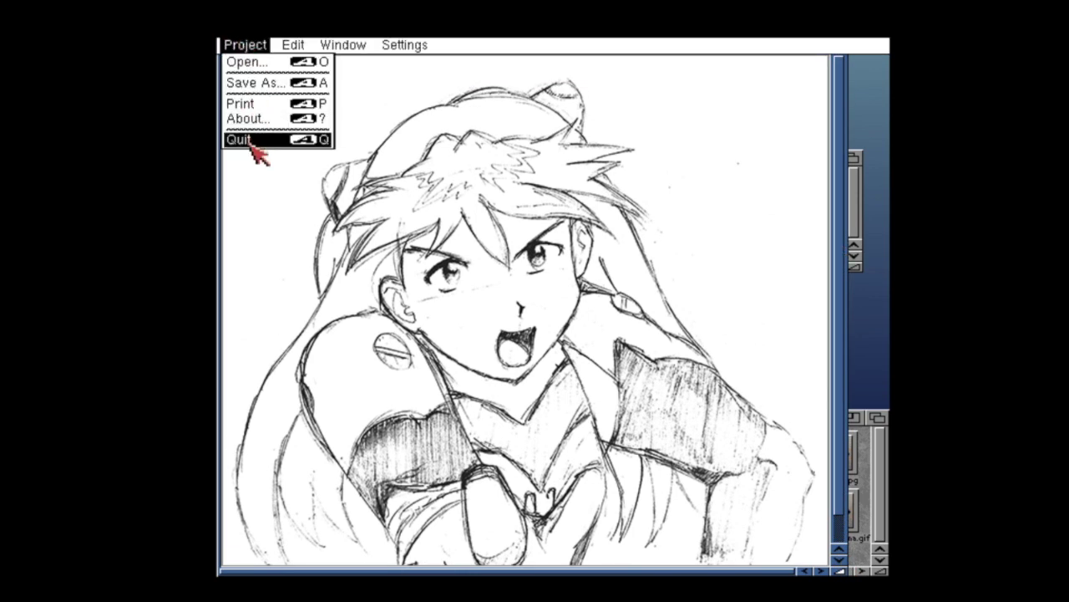
pyautogui.rightClick(250, 118)
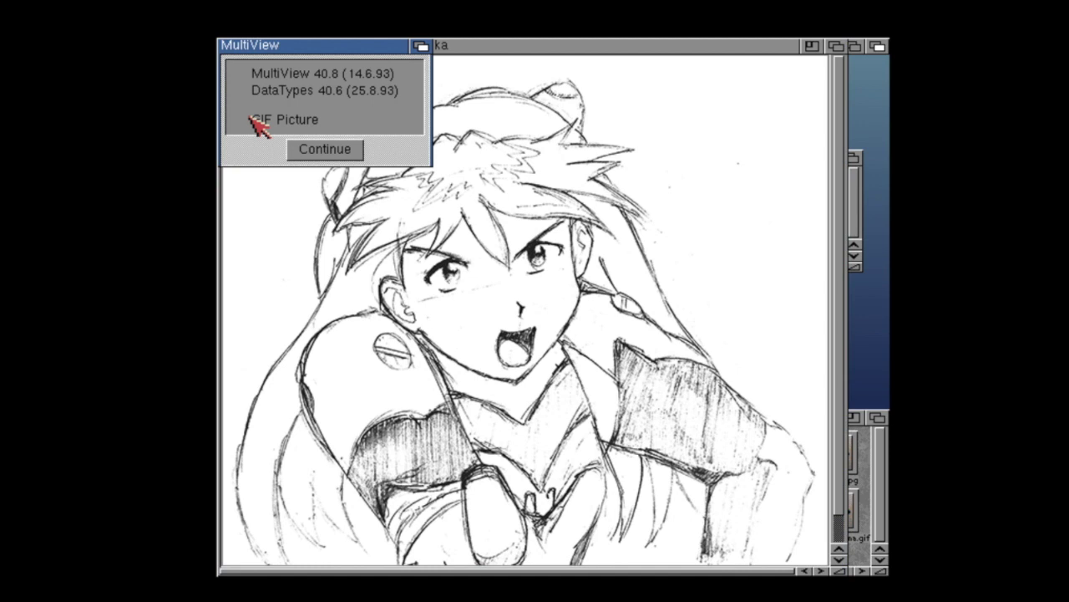
pyautogui.click(343, 153)
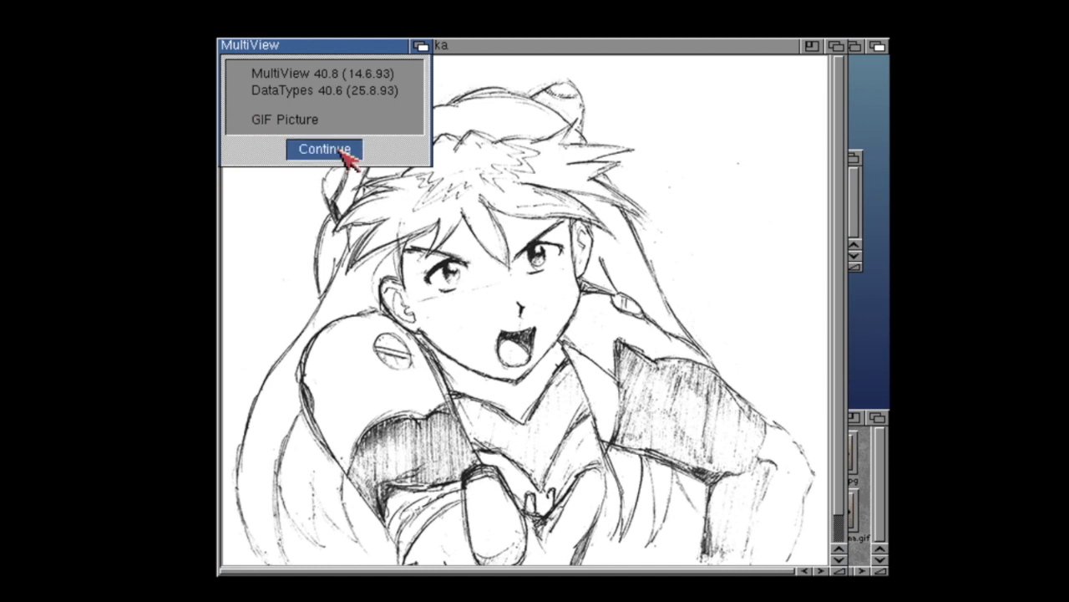
# Close Asuka and open Ni-Hao-Lanma.gif from the Images drawer in MultiView
pyautogui.click(224, 45)
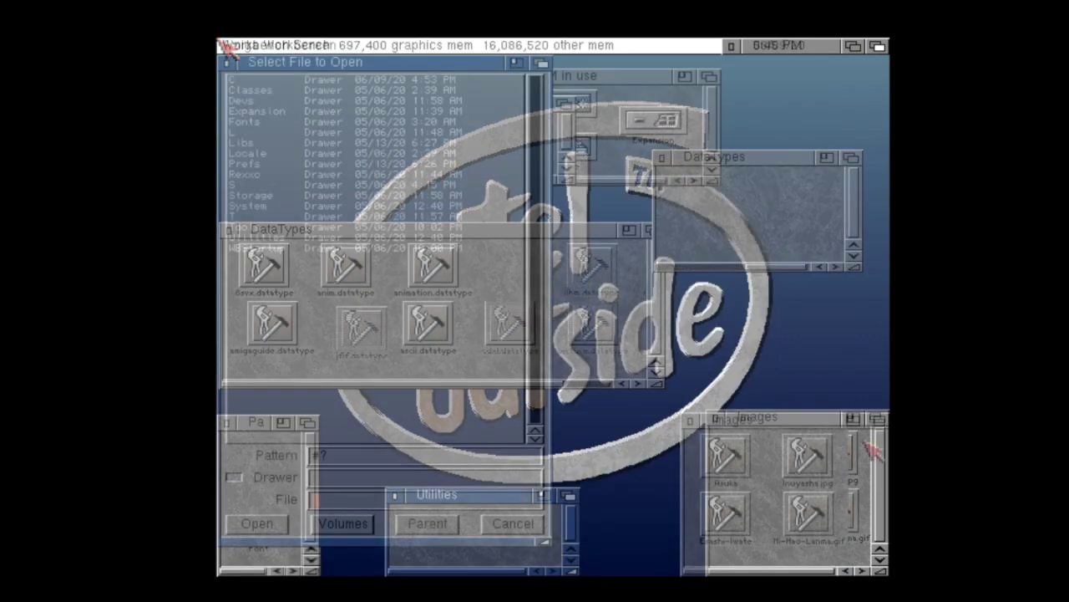
pyautogui.moveTo(823, 505); pyautogui.dragTo(490, 401)
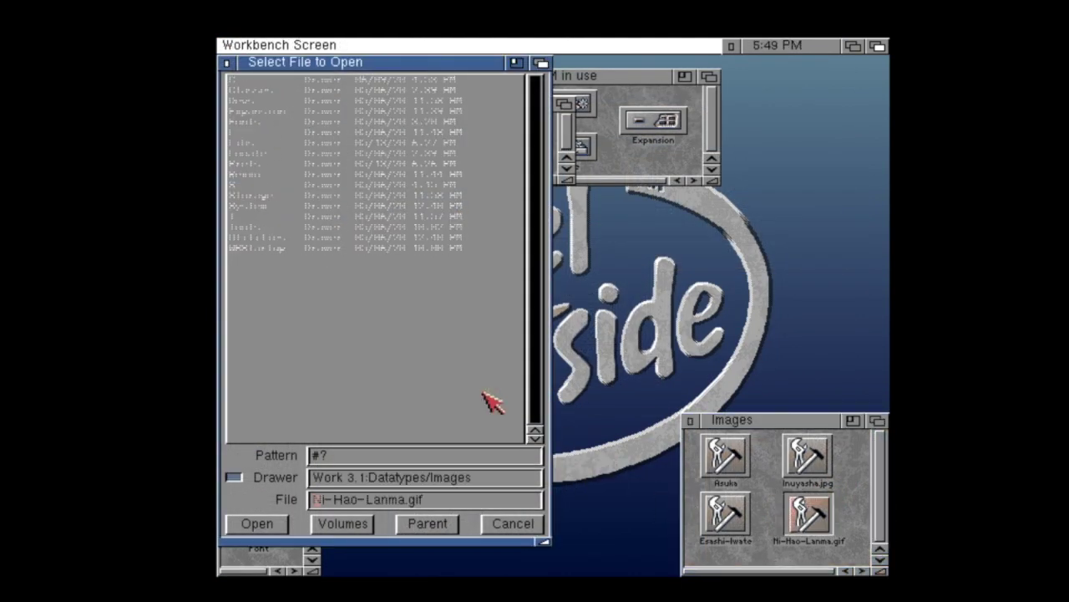
pyautogui.click(254, 524)
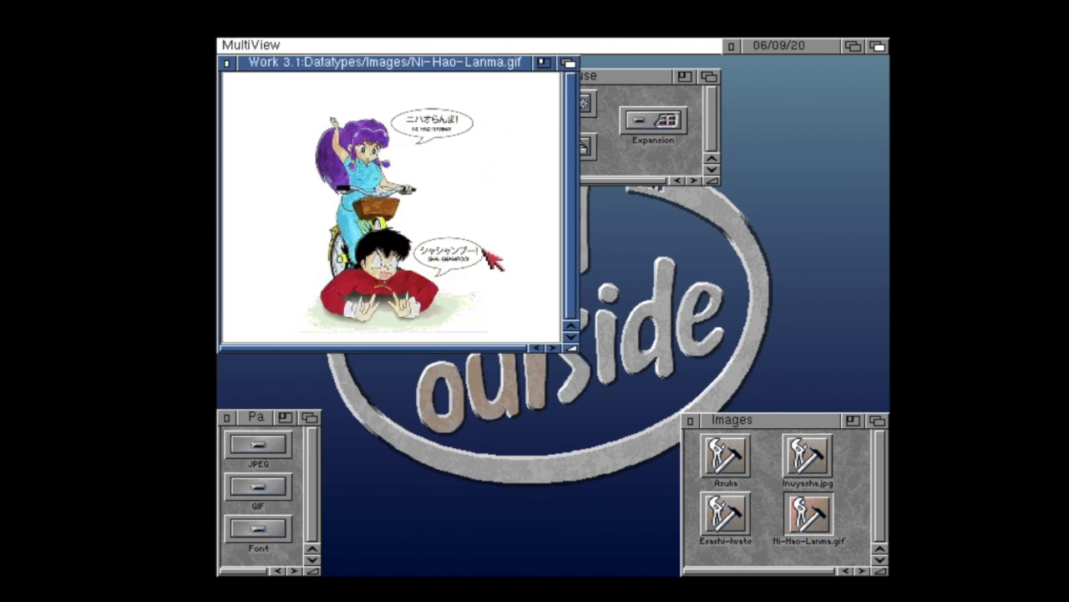
# Close Ni-Hao-Lanma.gif and launch Install FontDT from the Font drawer, proceeding past its welcome
pyautogui.click(226, 63)
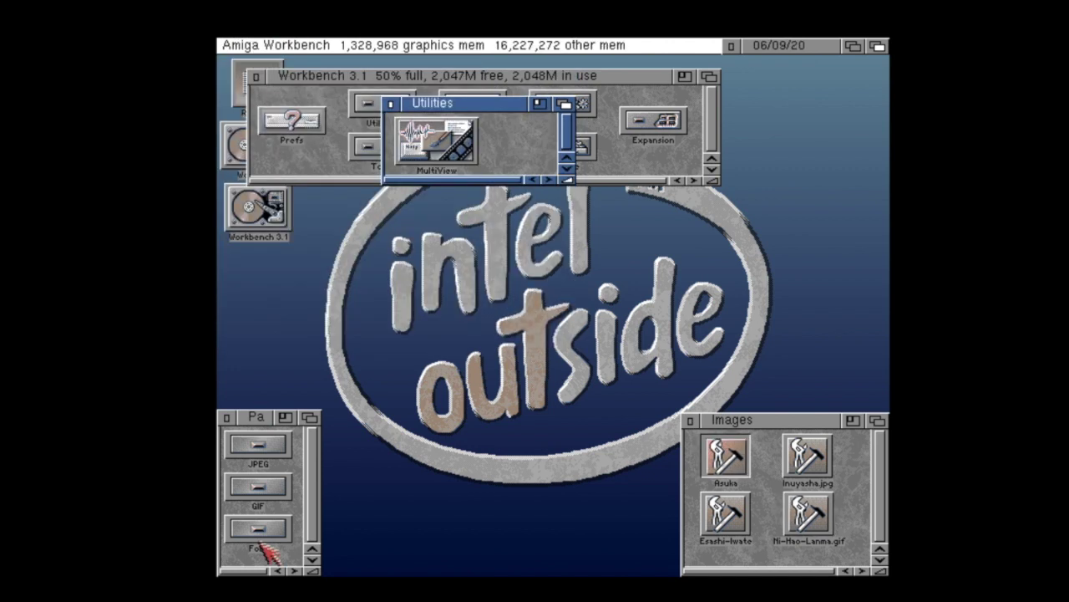
pyautogui.click(256, 530)
pyautogui.doubleClick(256, 529)
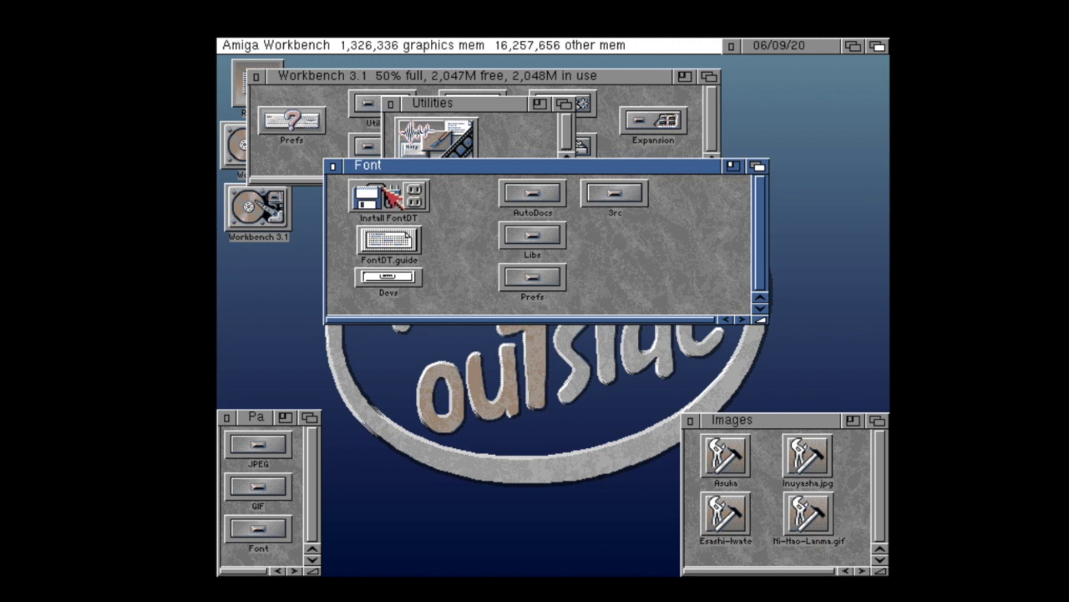
pyautogui.doubleClick(391, 196)
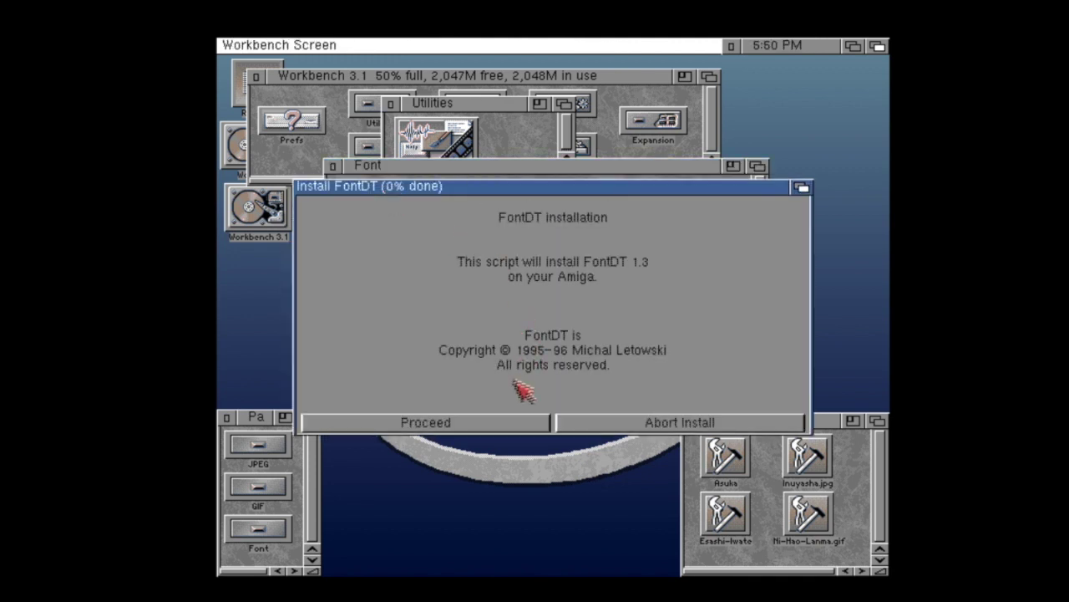
pyautogui.click(507, 424)
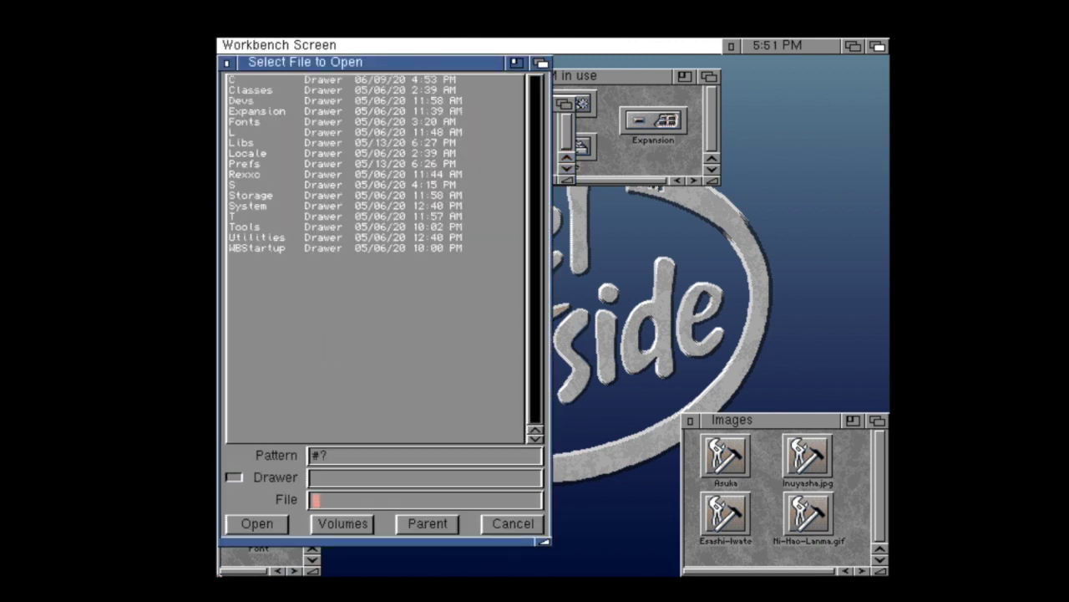
# Open Garamond.font from the FONTS: assign through the requester's Volumes list
pyautogui.click(344, 523)
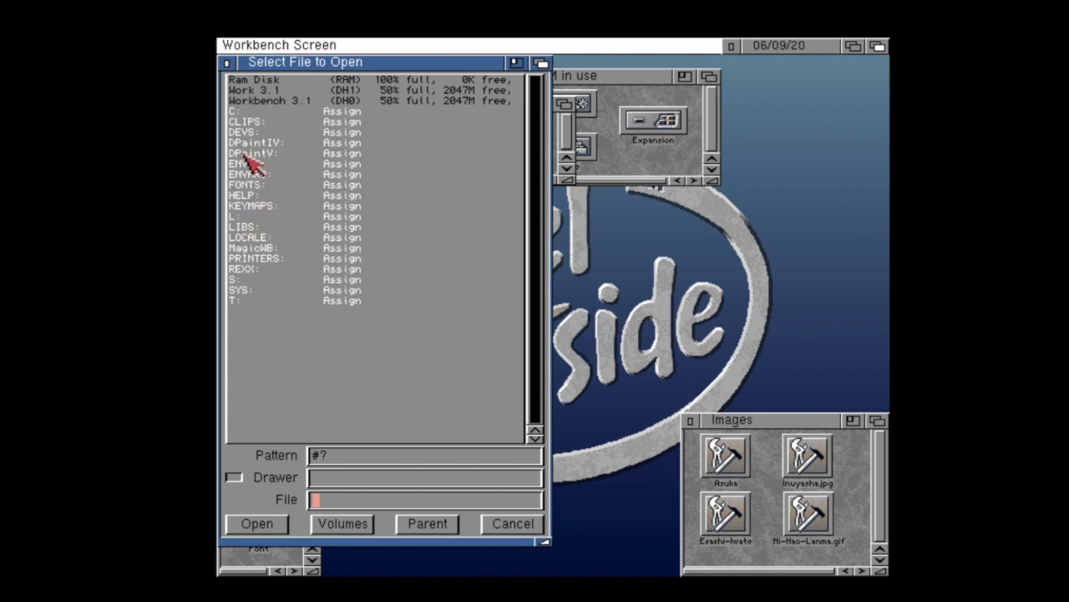
pyautogui.click(249, 184)
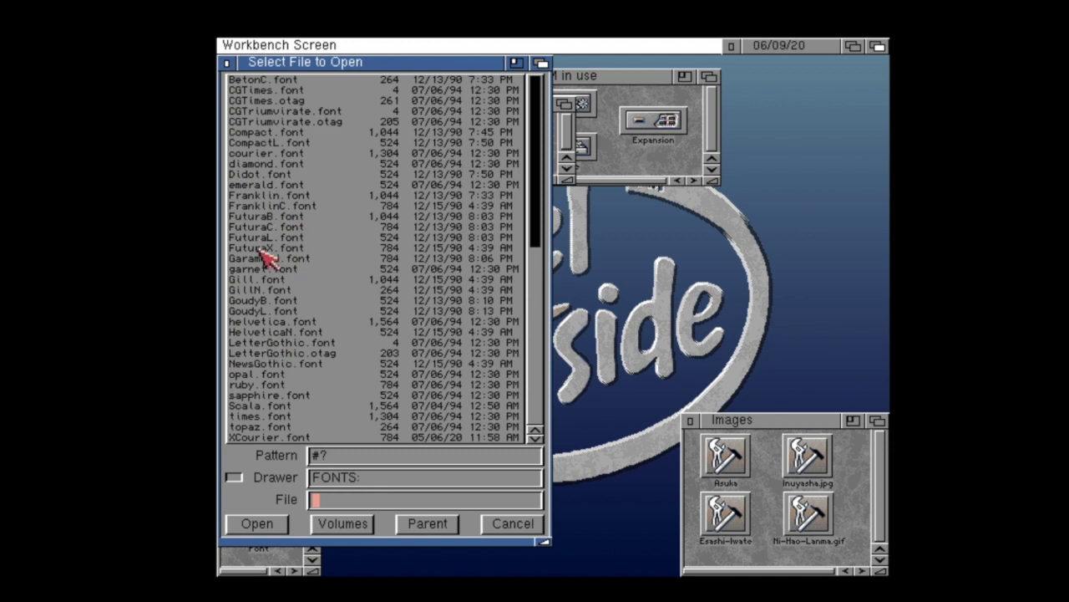
pyautogui.doubleClick(251, 259)
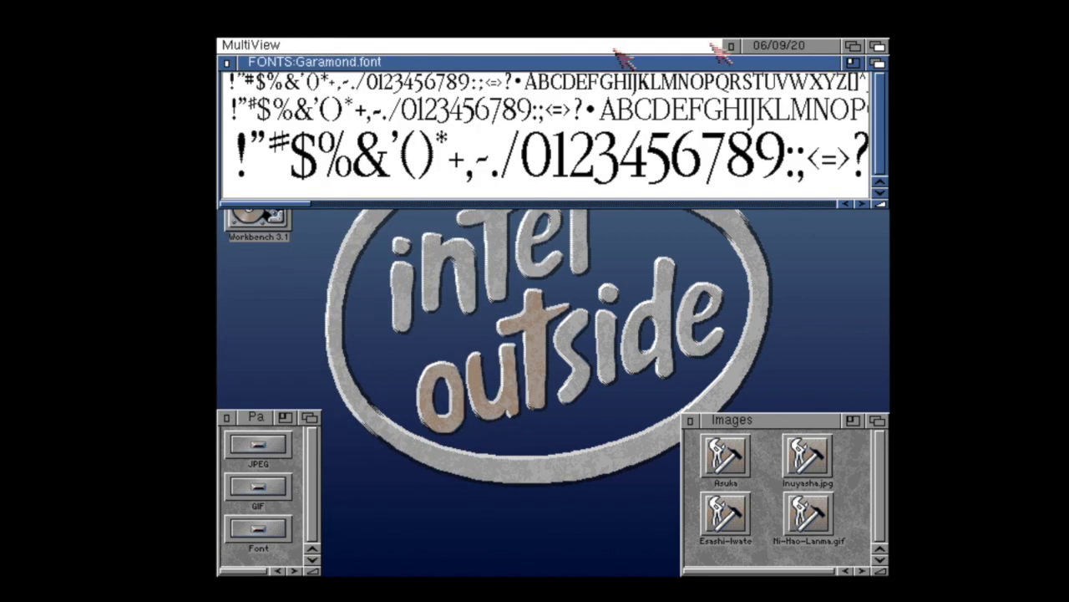
# Scroll through the Garamond character sample, including accented capitals, and back to the start
pyautogui.click(588, 205)
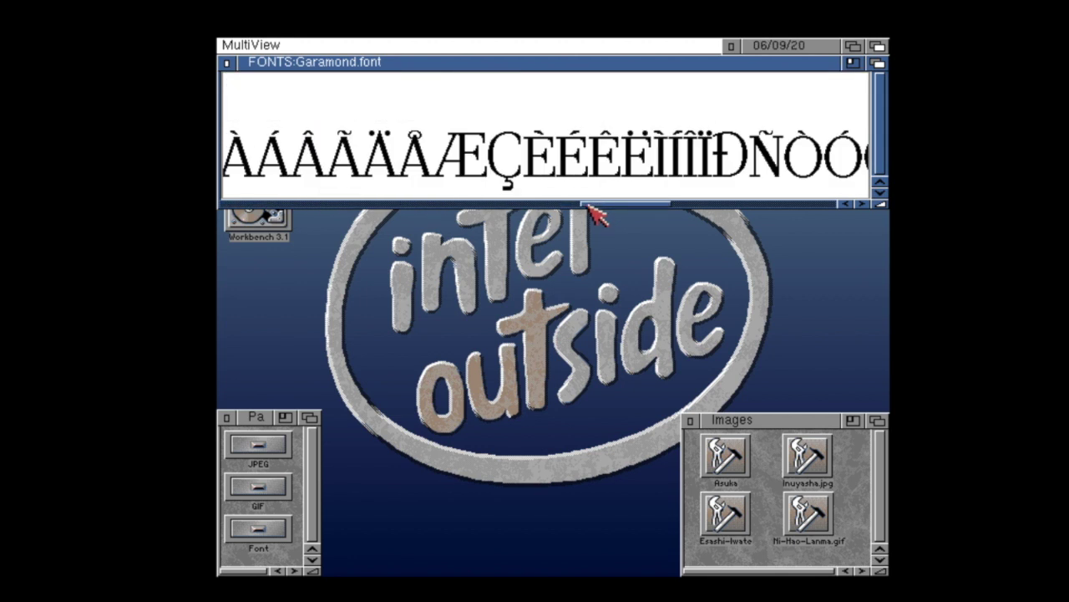
pyautogui.moveTo(649, 204); pyautogui.dragTo(228, 201)
pyautogui.rightClick(224, 40)
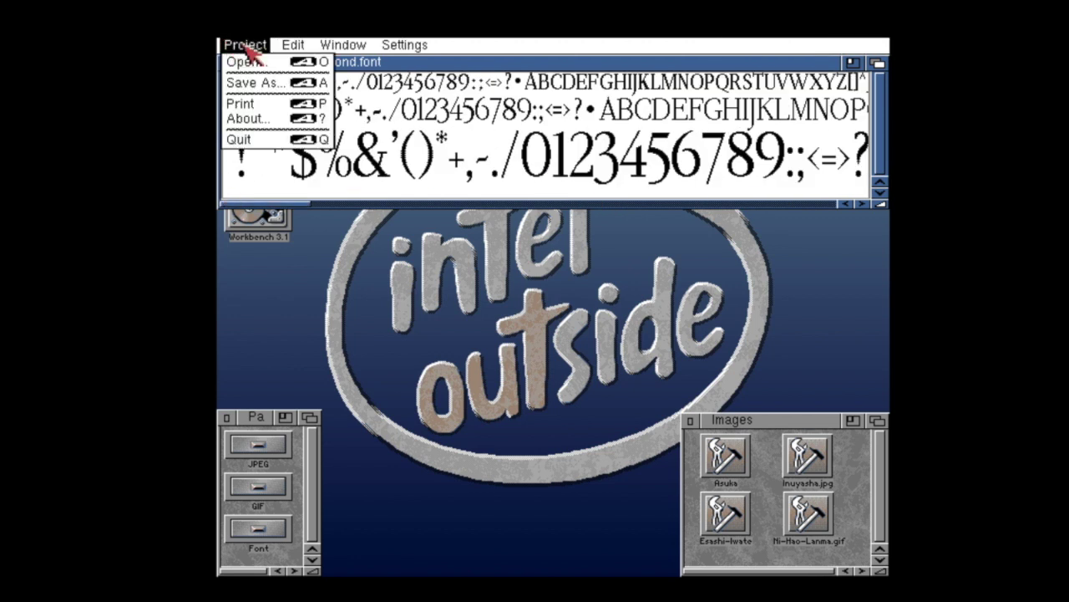
# Open CGTriumvirate.font in MultiView in place of Garamond
pyautogui.rightClick(246, 64)
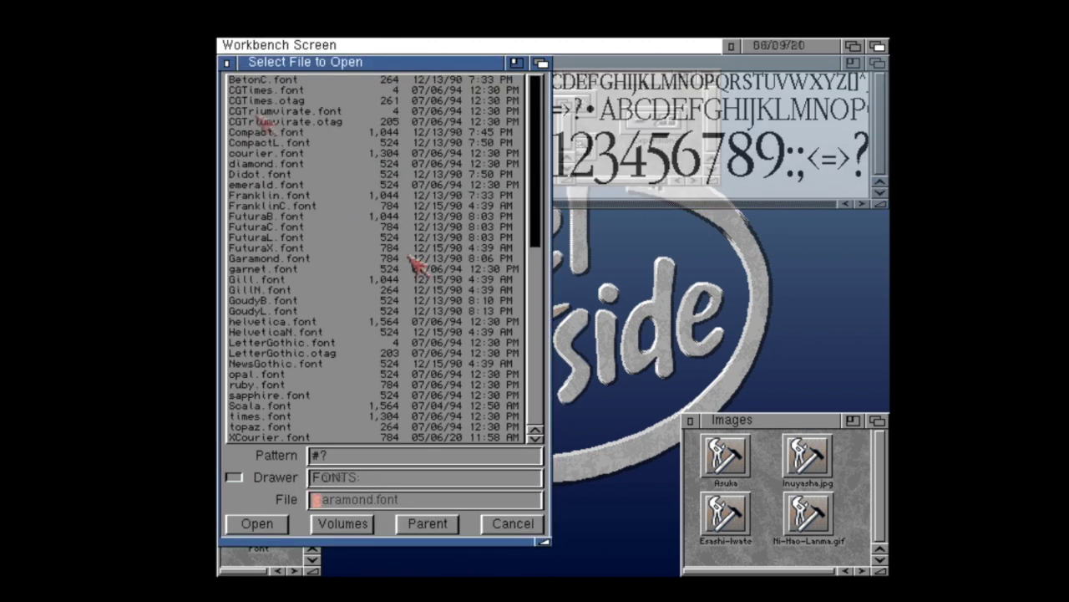
pyautogui.click(268, 114)
pyautogui.click(269, 112)
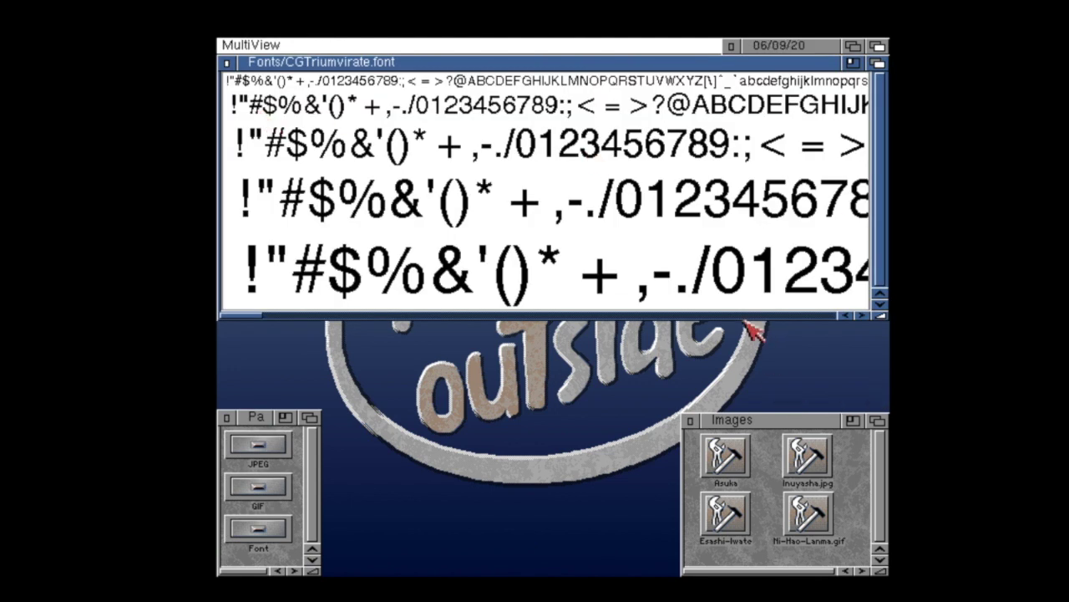
# Page further along the CGTriumvirate.font character sample
pyautogui.click(732, 349)
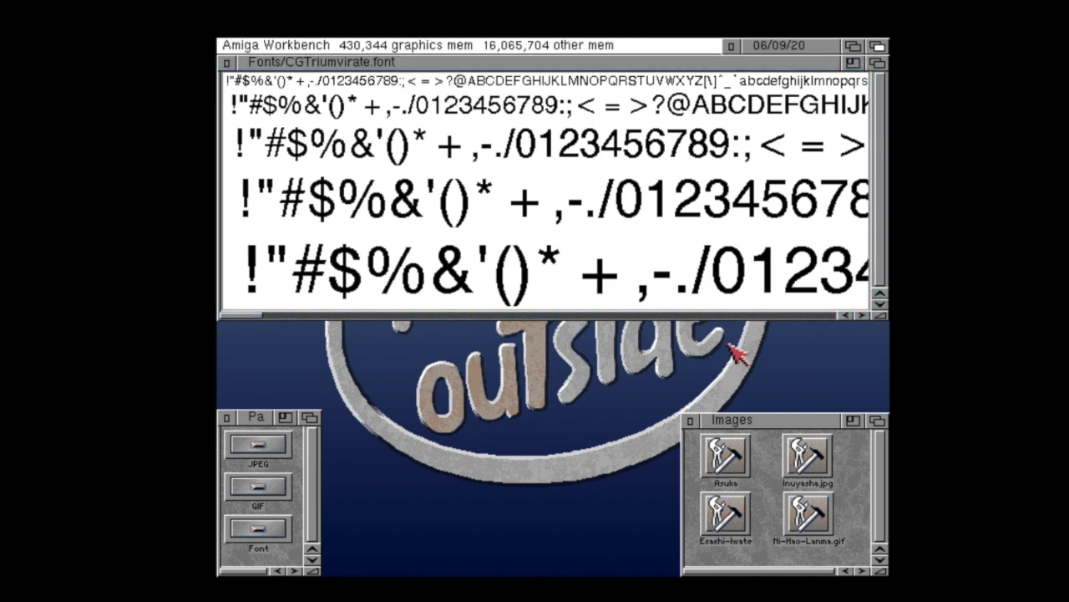
pyautogui.click(723, 234)
pyautogui.click(717, 315)
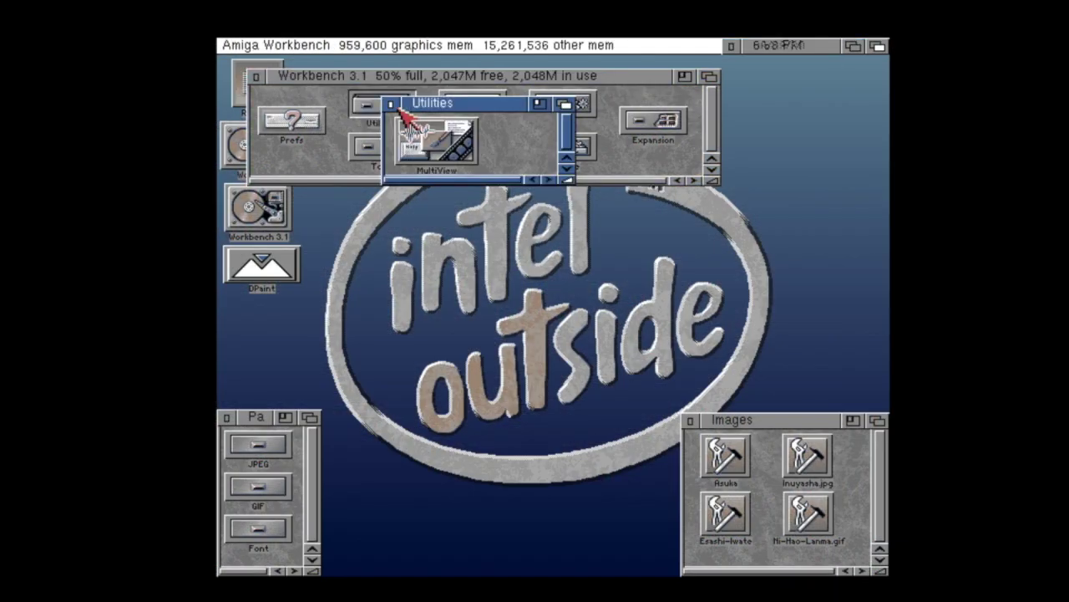
# Close the Workbench 3.1 drive window and drag out the Inuyasha.jpg picture file
pyautogui.click(256, 75)
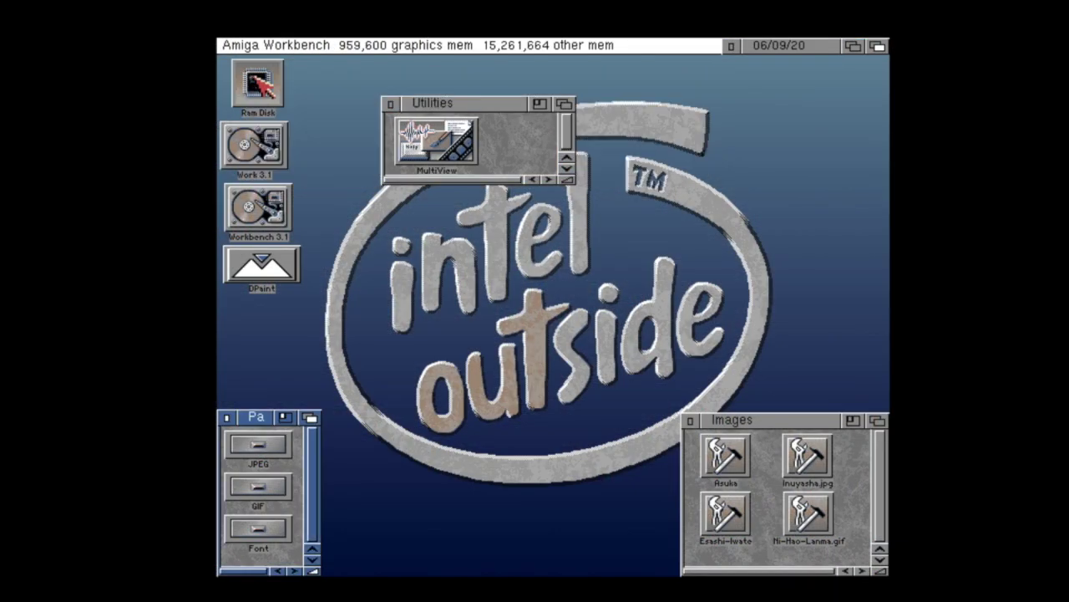
pyautogui.click(371, 386)
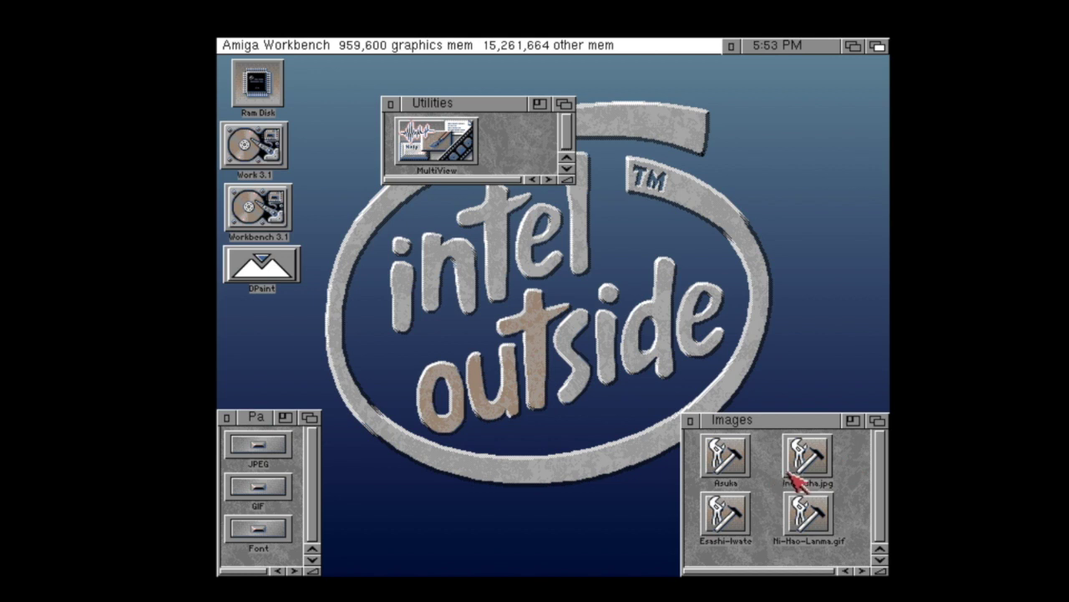
pyautogui.moveTo(792, 481); pyautogui.dragTo(250, 275)
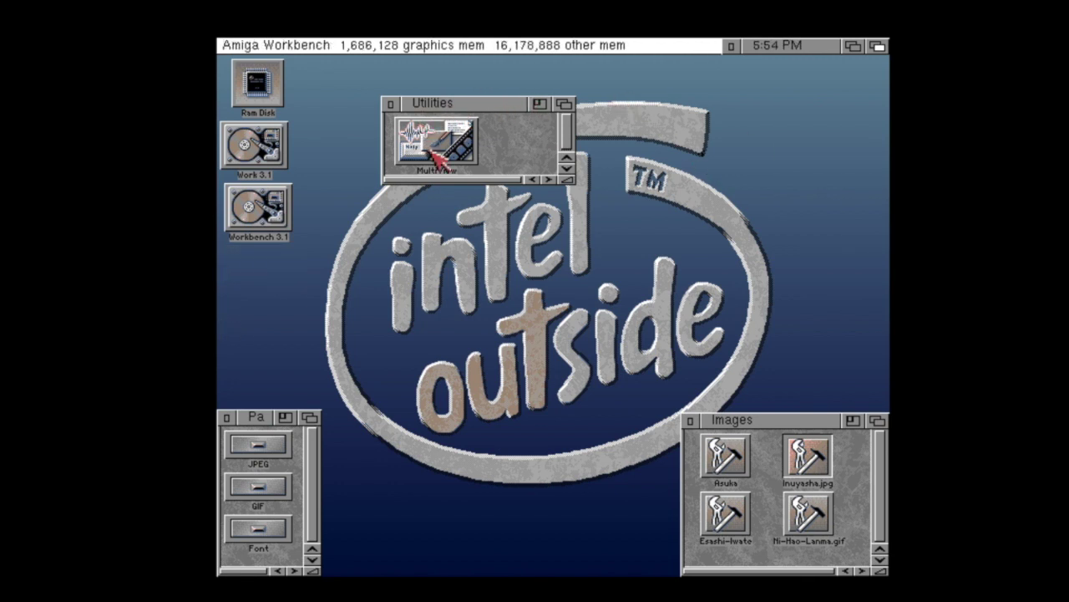
# Start MultiView and open Inuyasha.jpg from Work 3.1:Datatypes/Images
pyautogui.doubleClick(430, 150)
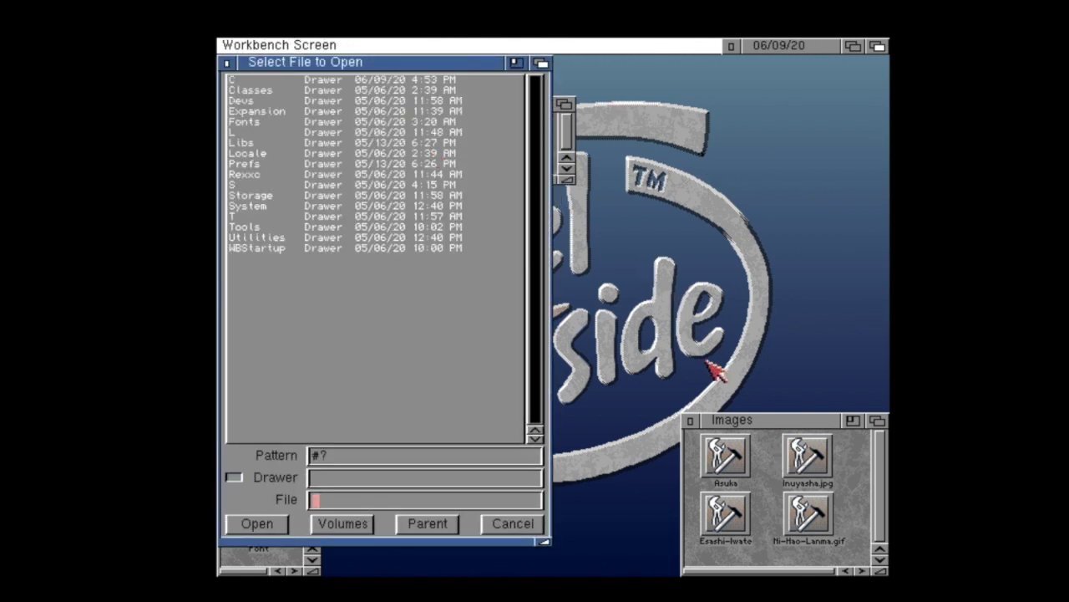
pyautogui.moveTo(818, 452); pyautogui.dragTo(430, 349)
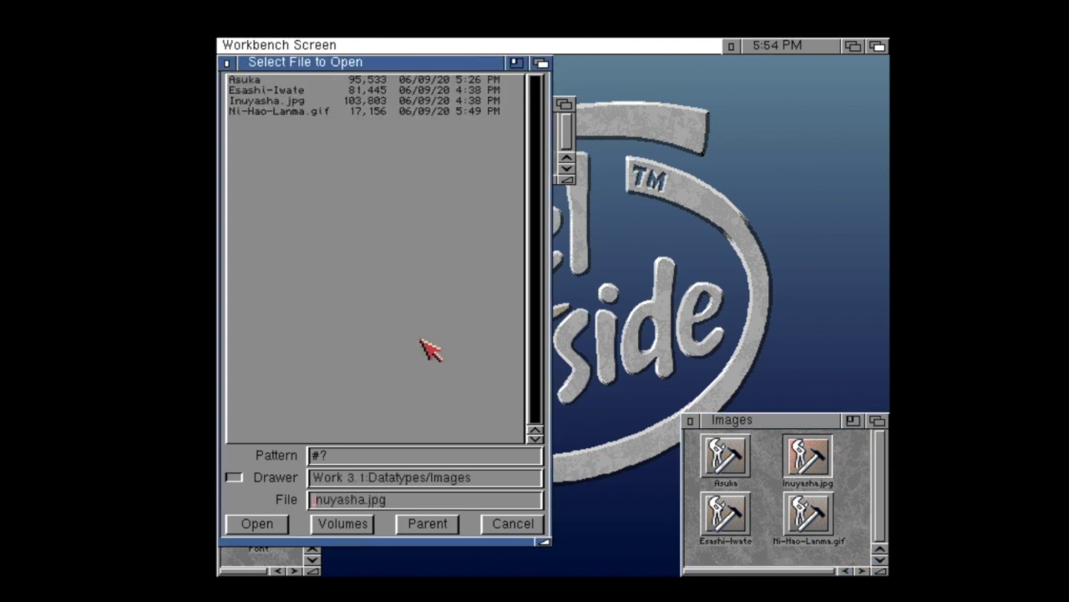
pyautogui.click(259, 524)
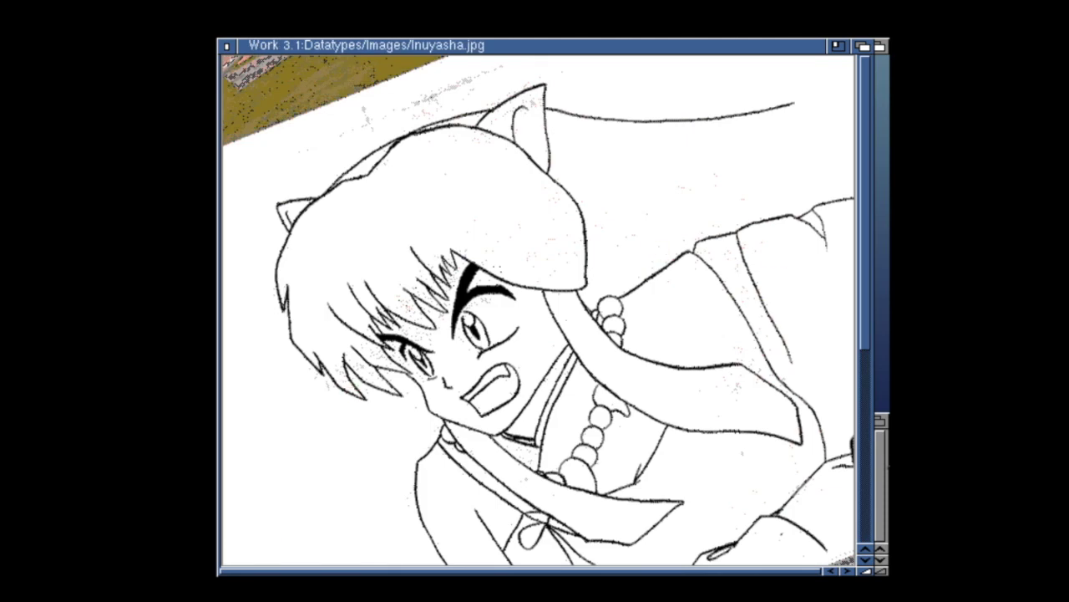
pyautogui.click(873, 531)
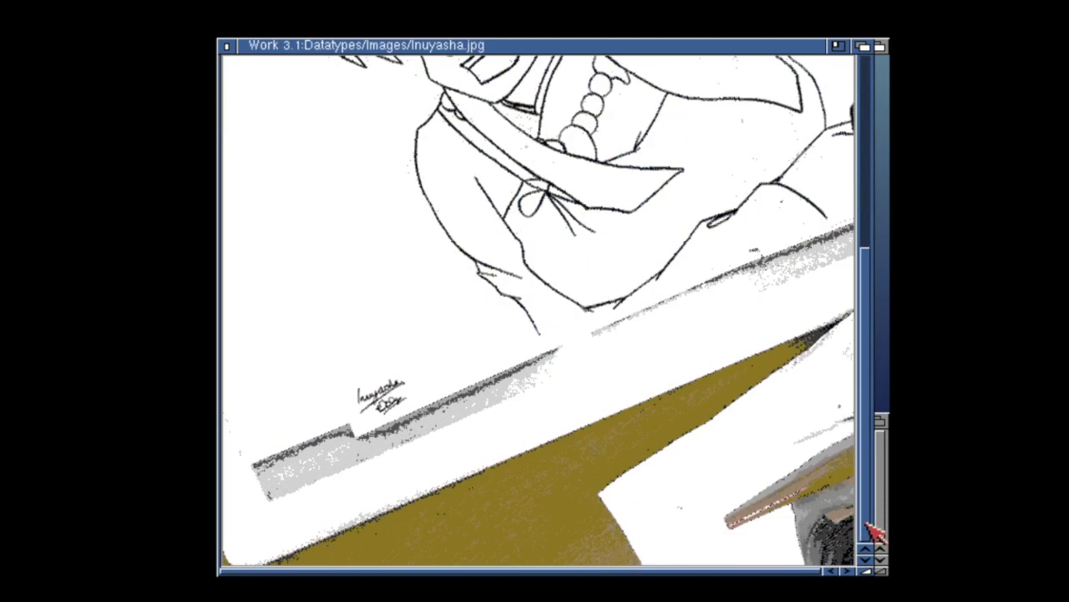
pyautogui.moveTo(871, 537); pyautogui.dragTo(873, 301)
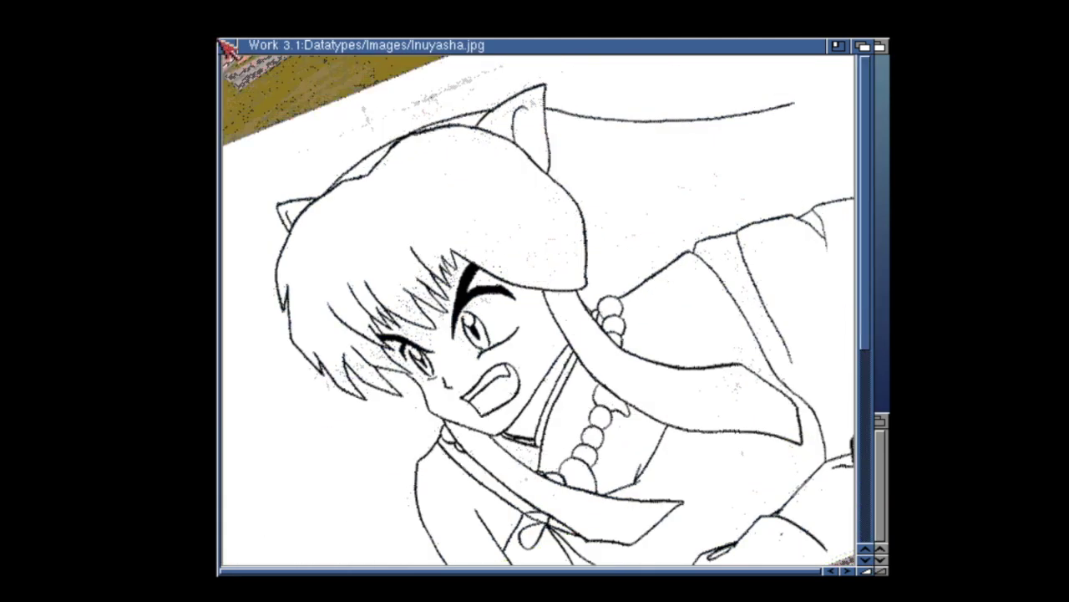
pyautogui.rightClick(322, 48)
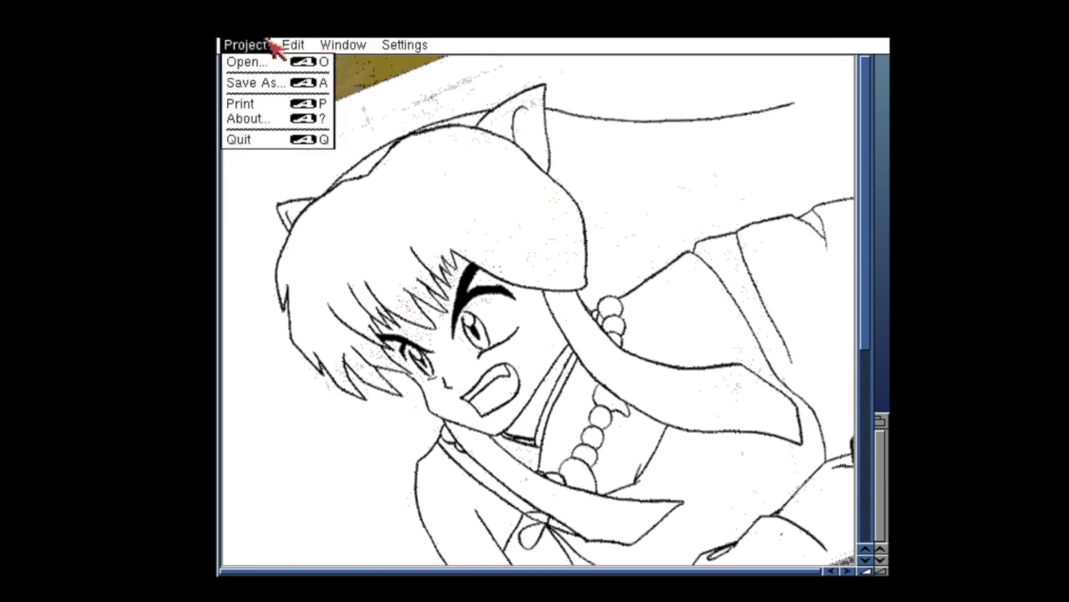
pyautogui.rightClick(269, 124)
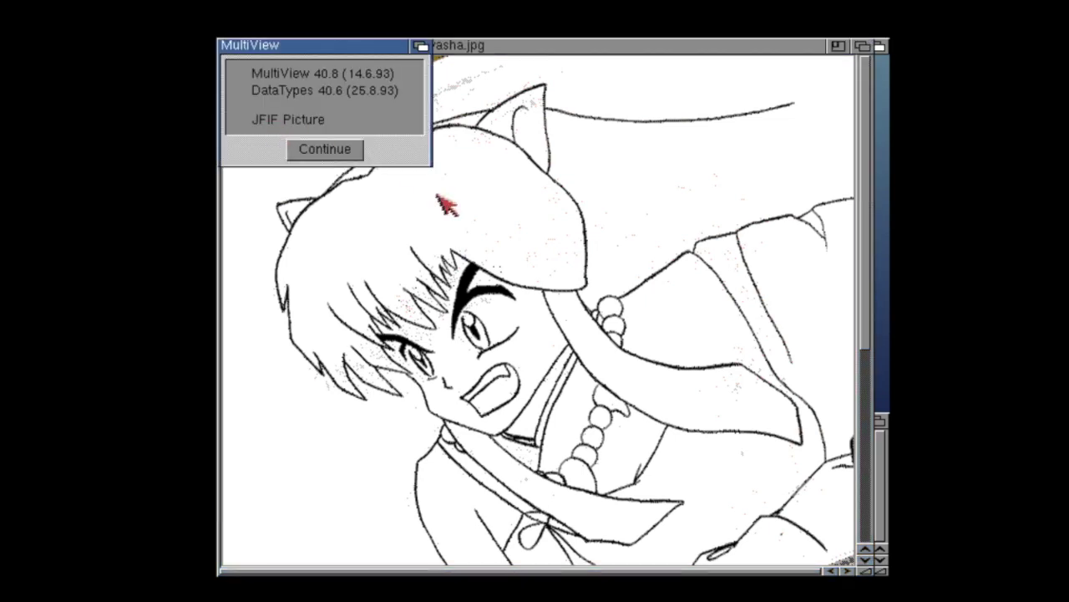
pyautogui.click(355, 152)
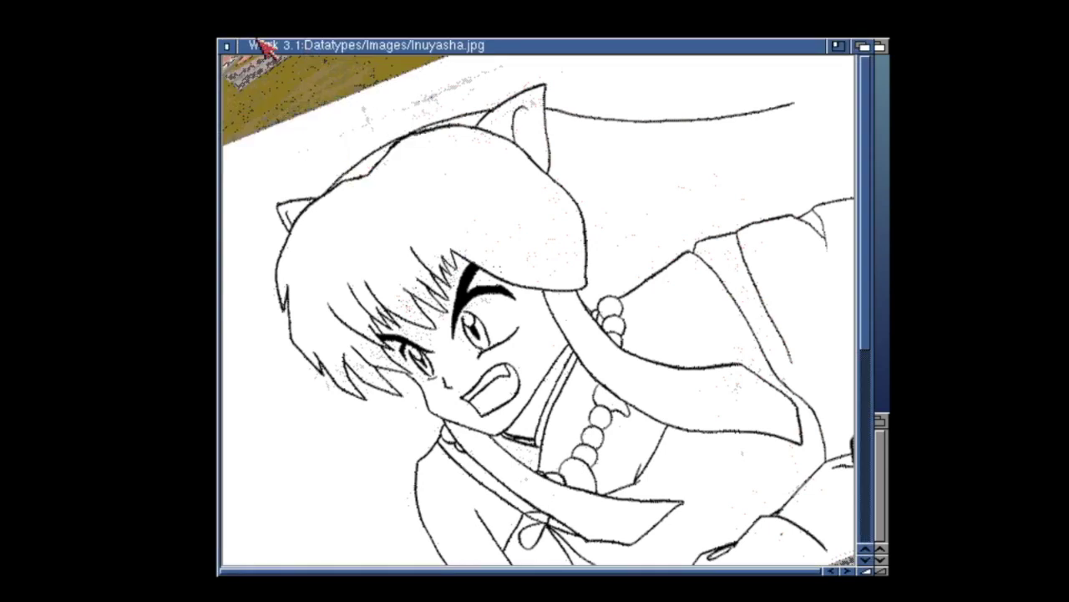
pyautogui.rightClick(262, 42)
# Save the picture as 'Inuyasha' in the Images drawer, then close the Datatypes and picture windows
pyautogui.rightClick(243, 84)
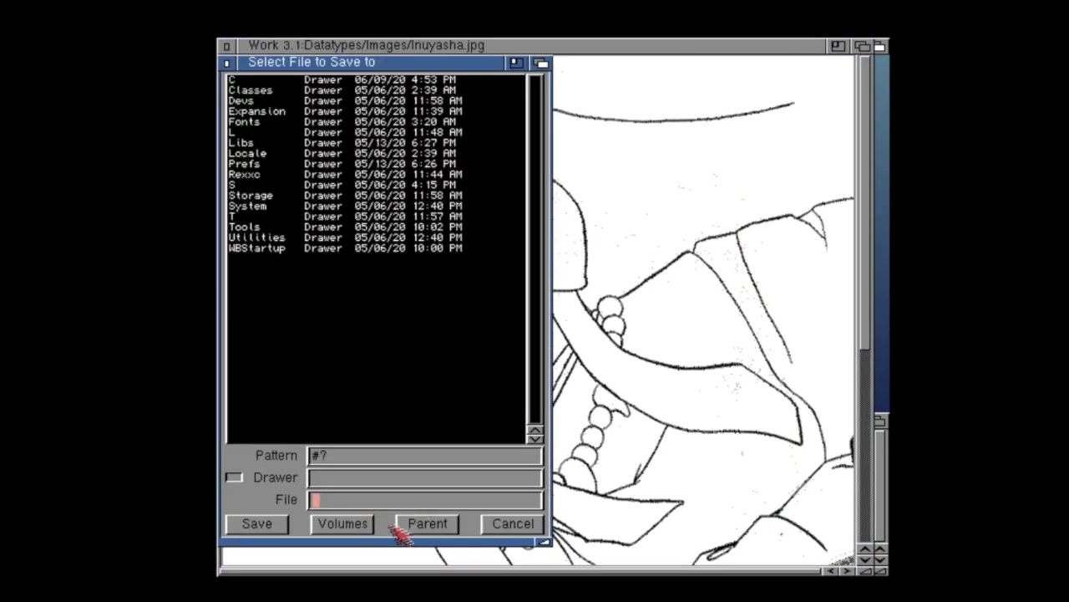
pyautogui.click(881, 420)
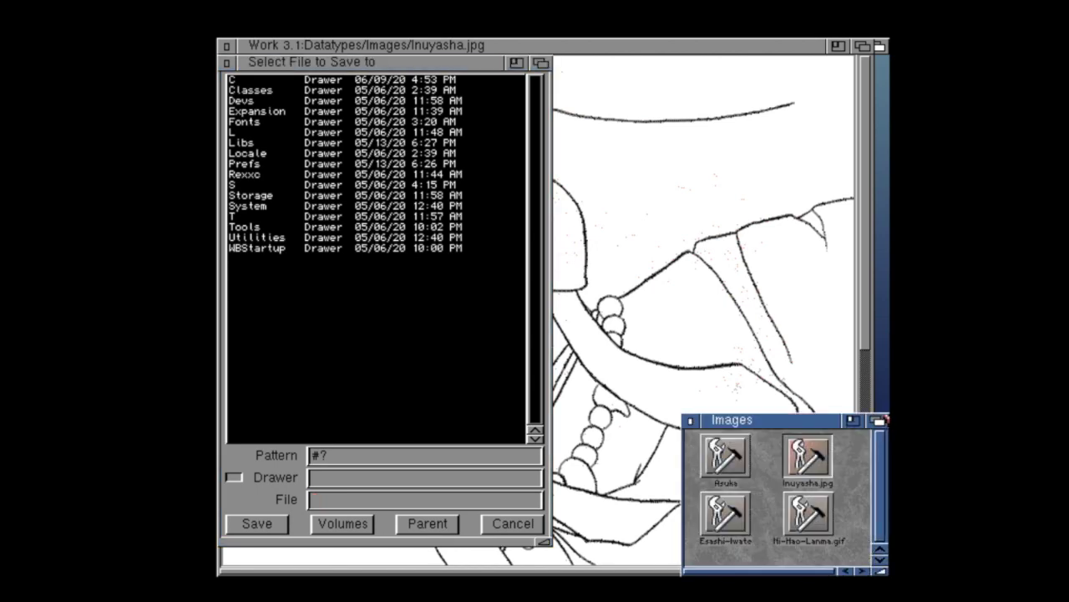
pyautogui.rightClick(326, 45)
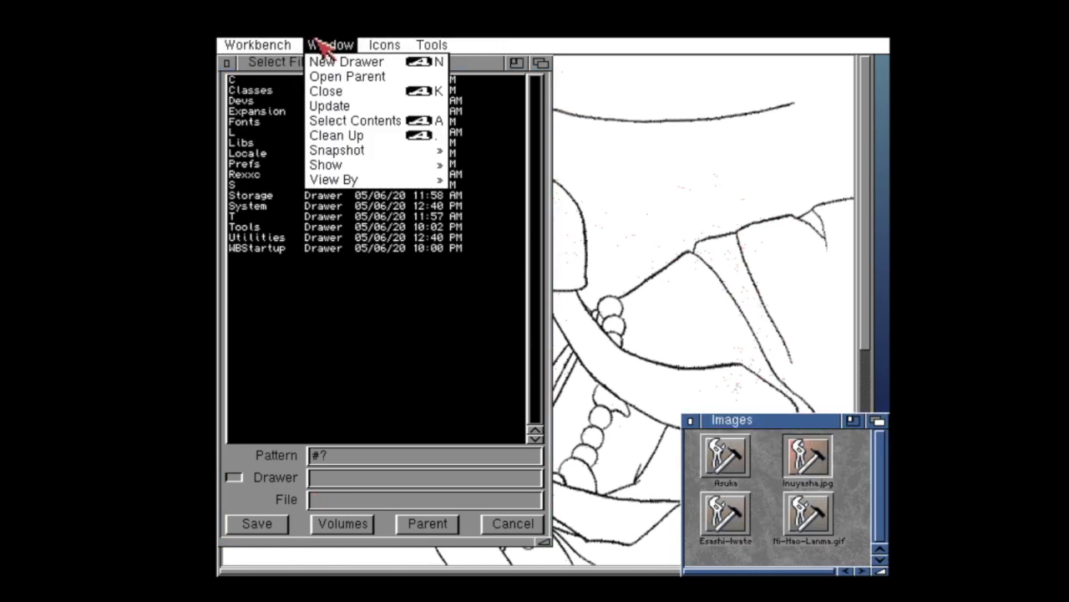
pyautogui.rightClick(326, 79)
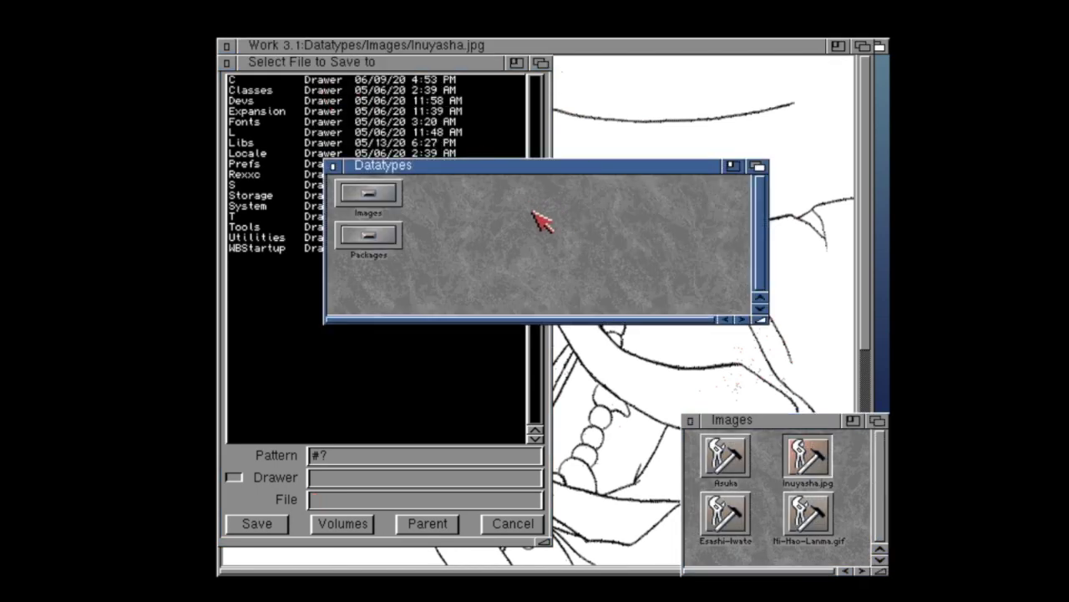
pyautogui.moveTo(402, 199); pyautogui.dragTo(392, 406)
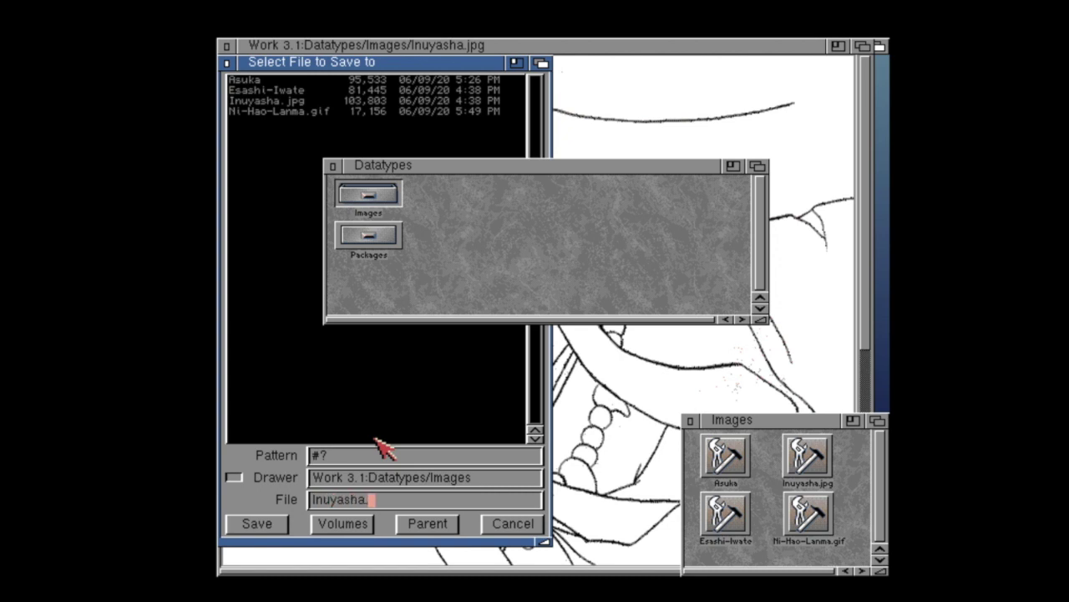
pyautogui.press('Return')
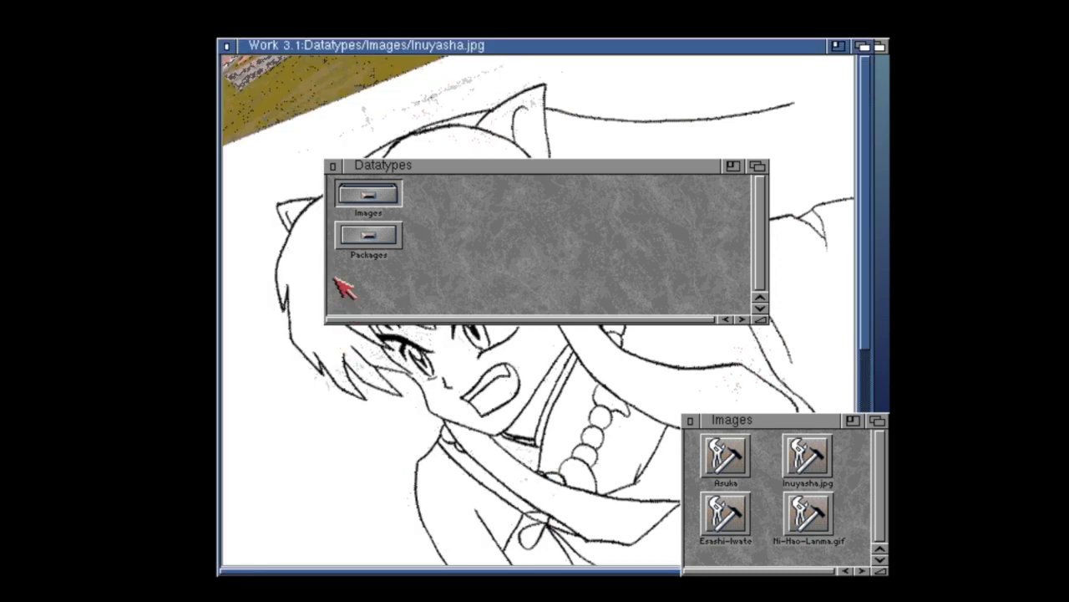
pyautogui.click(332, 166)
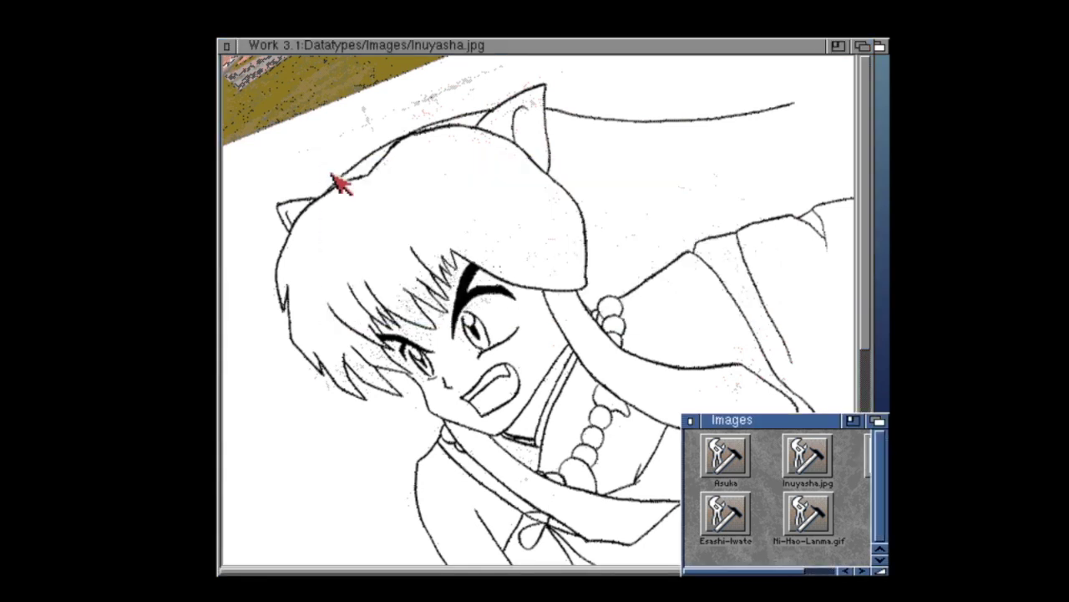
pyautogui.click(226, 46)
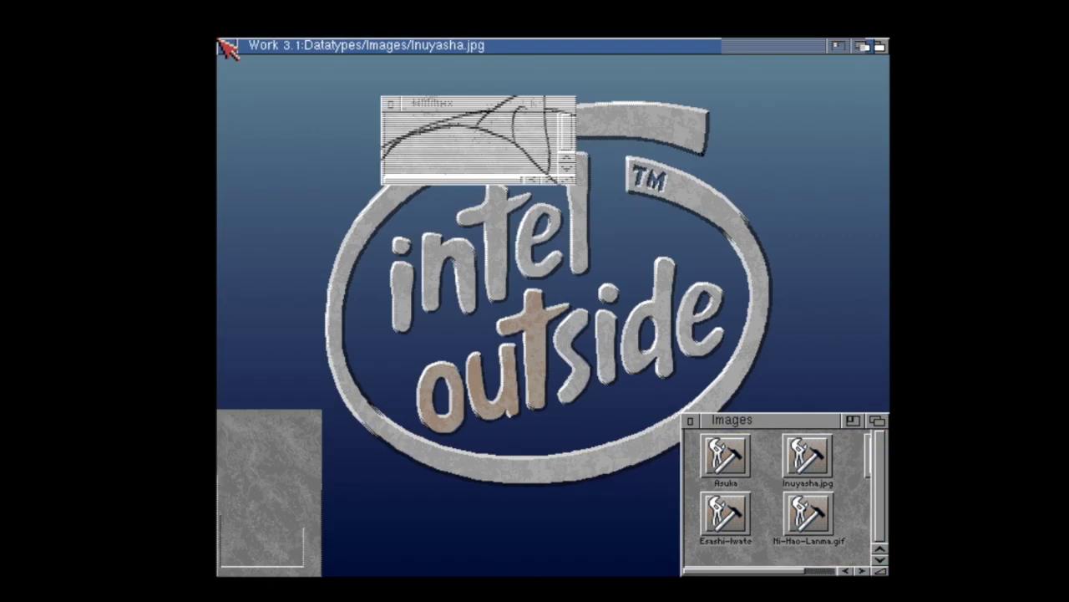
pyautogui.click(825, 572)
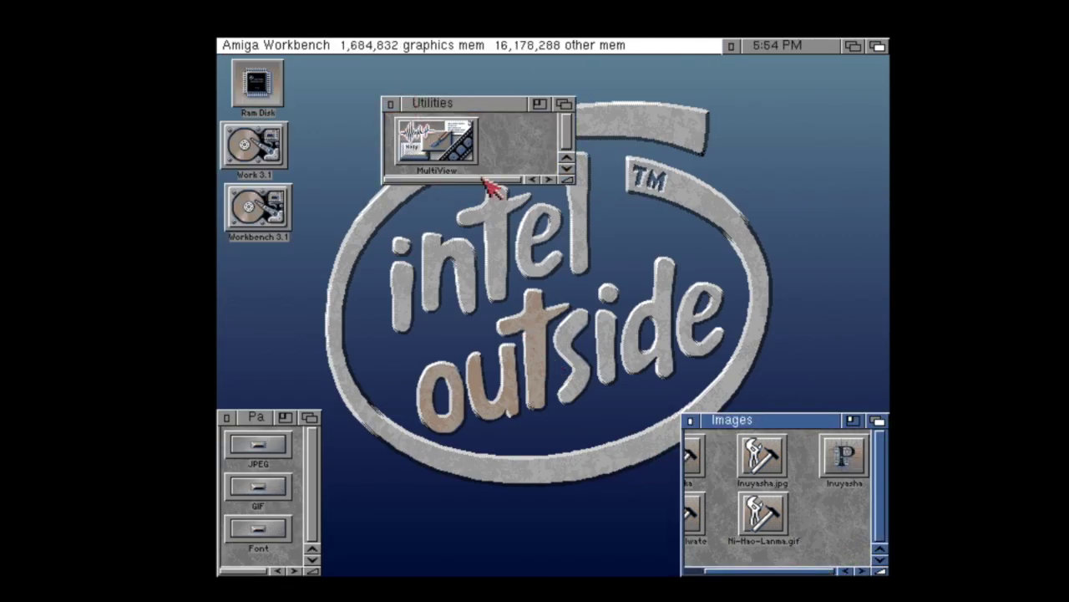
pyautogui.doubleClick(465, 159)
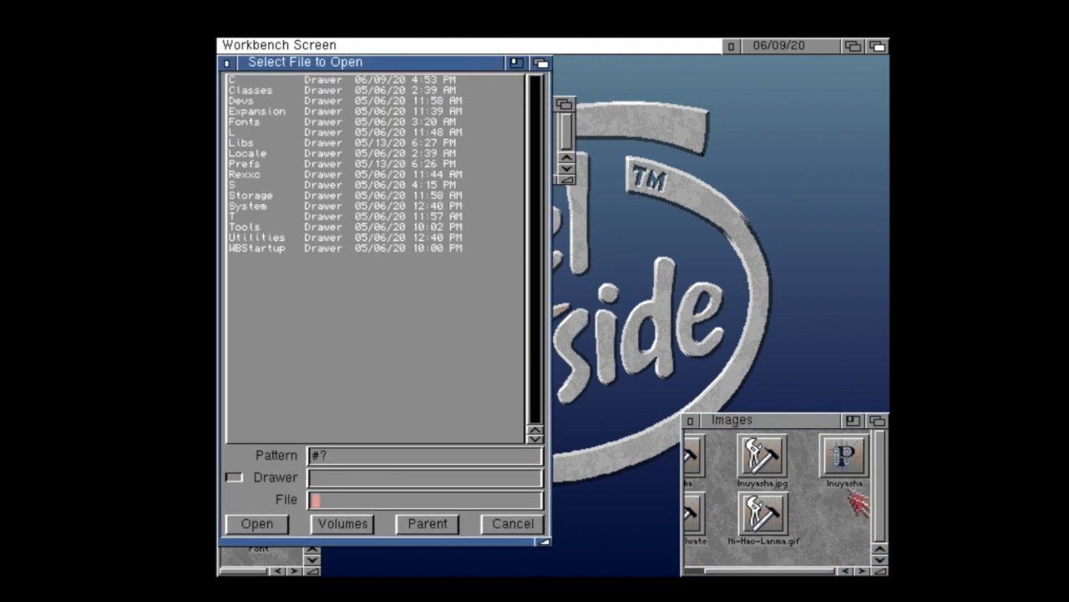
pyautogui.moveTo(846, 461); pyautogui.dragTo(360, 416)
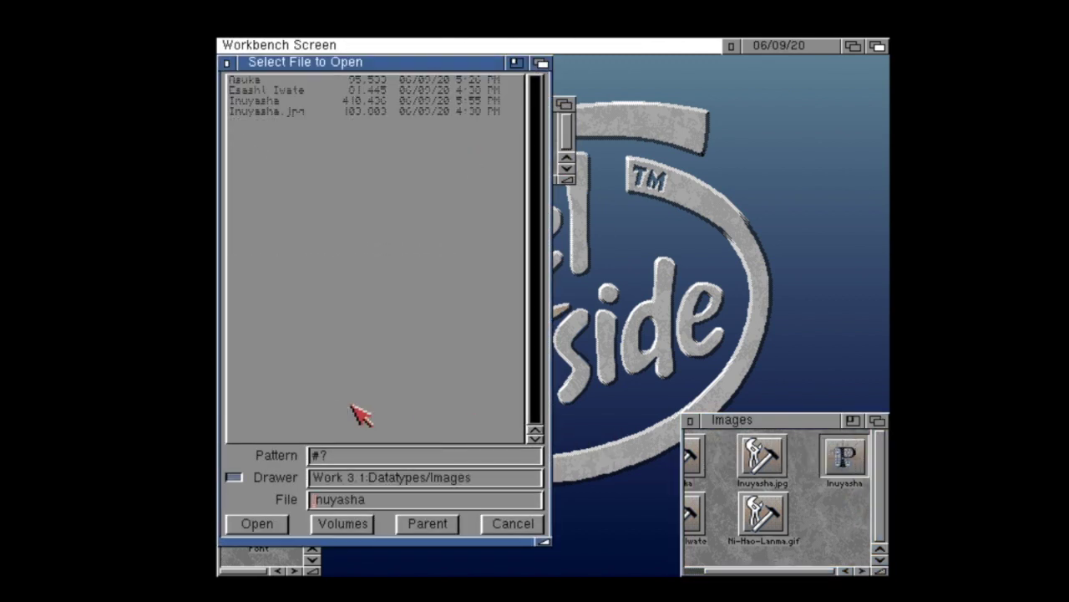
pyautogui.click(279, 528)
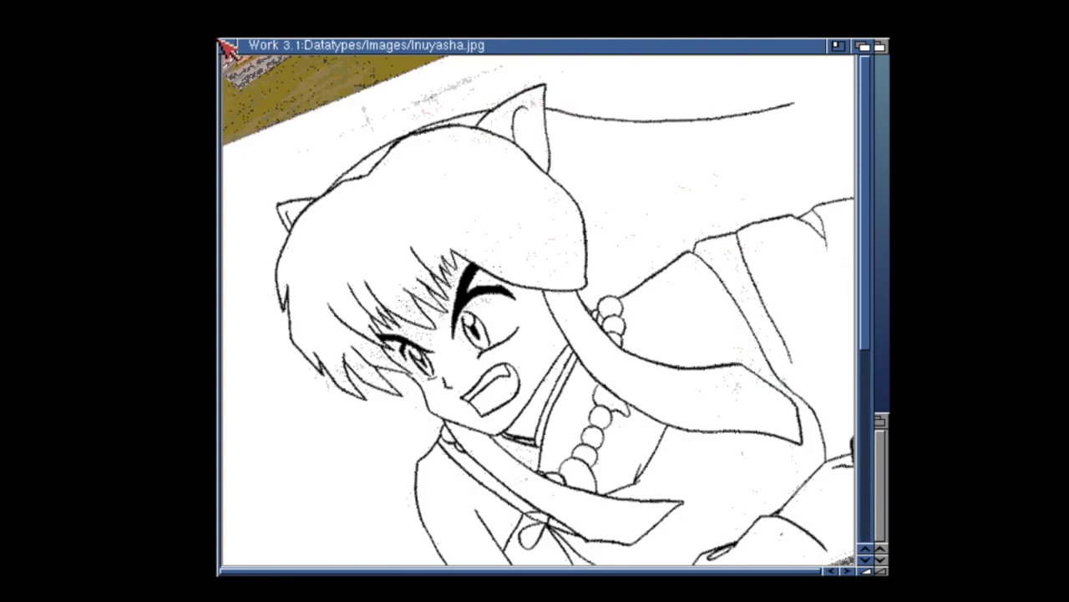
pyautogui.rightClick(228, 43)
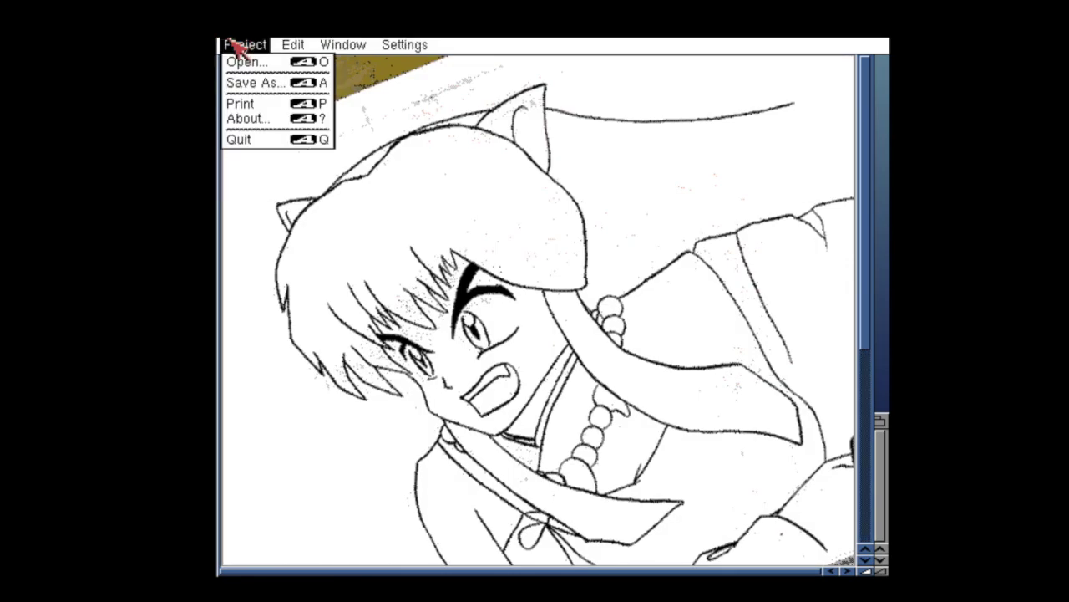
pyautogui.click(241, 118)
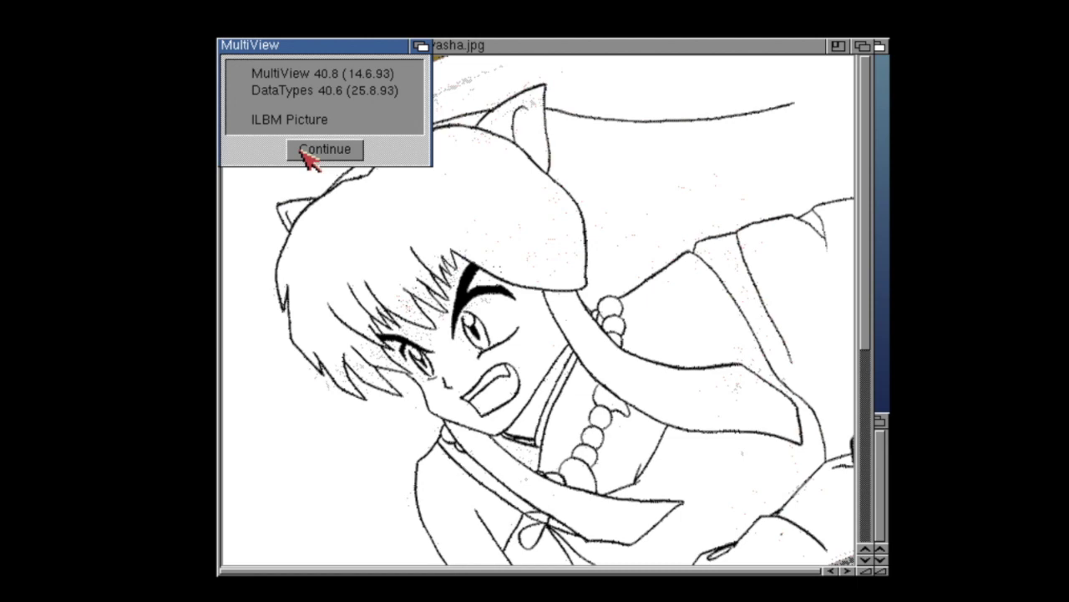
pyautogui.click(302, 153)
pyautogui.click(226, 43)
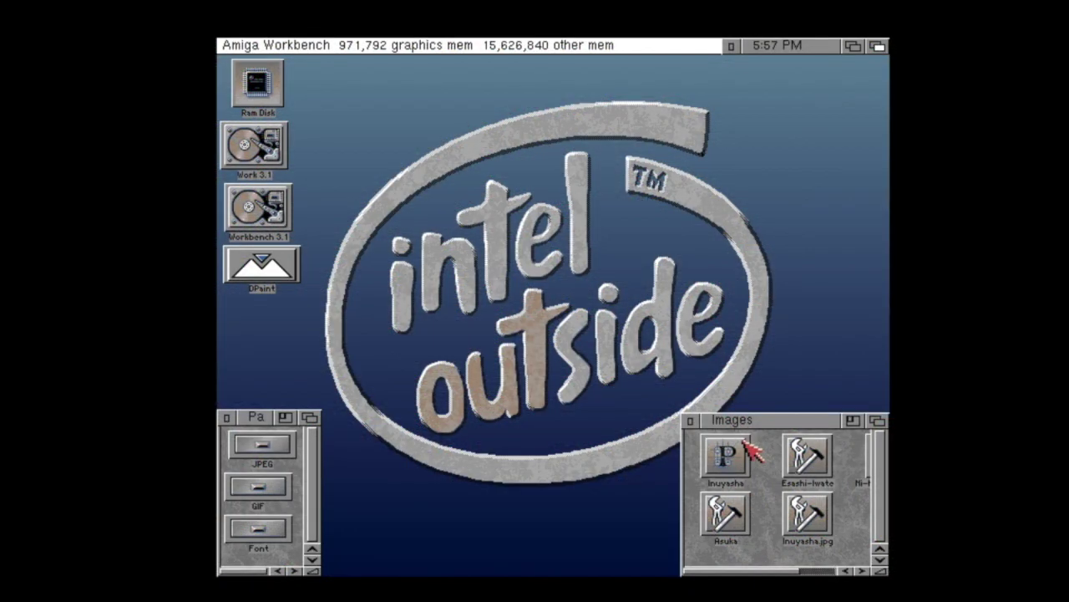
# Drop the saved Inuyasha picture on the DPaint icon to open it in Deluxe Paint
pyautogui.moveTo(744, 439); pyautogui.dragTo(250, 264)
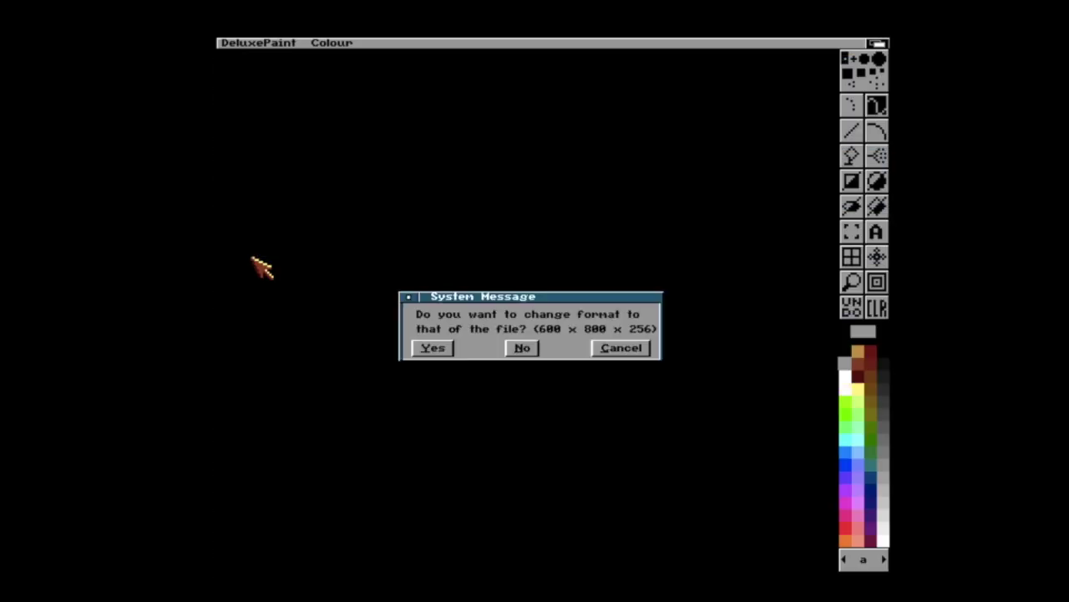